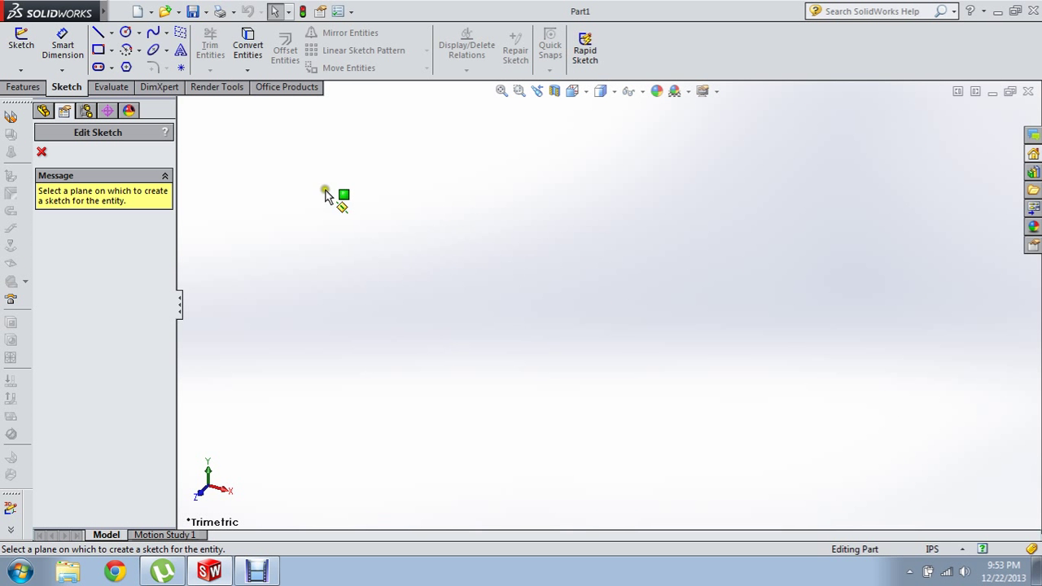
- On the Top Plane, sketch a 2.83-radius circle centred on the origin
left_click(501, 346)
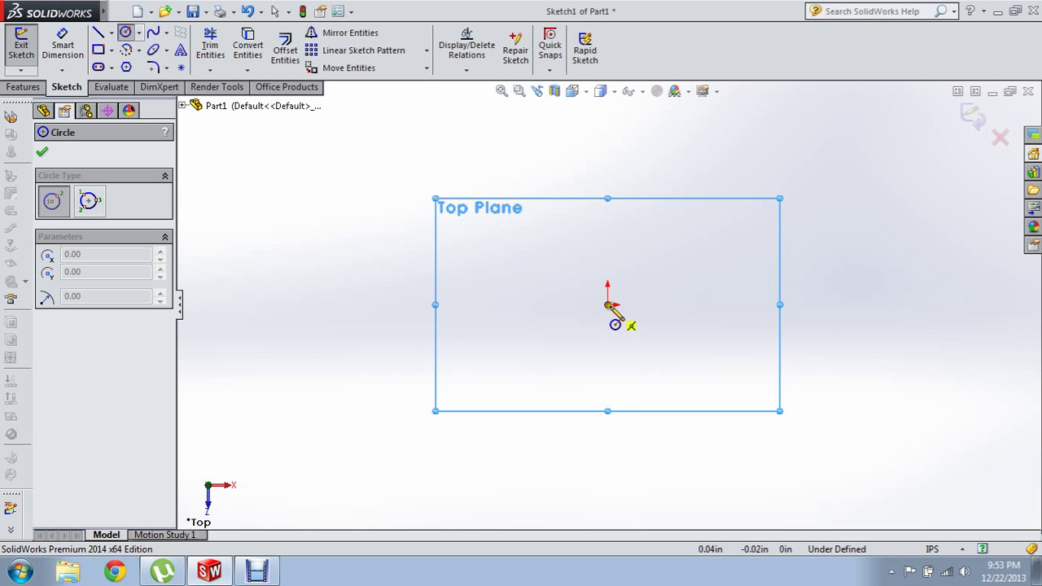
left_click_drag(607, 305, 472, 282)
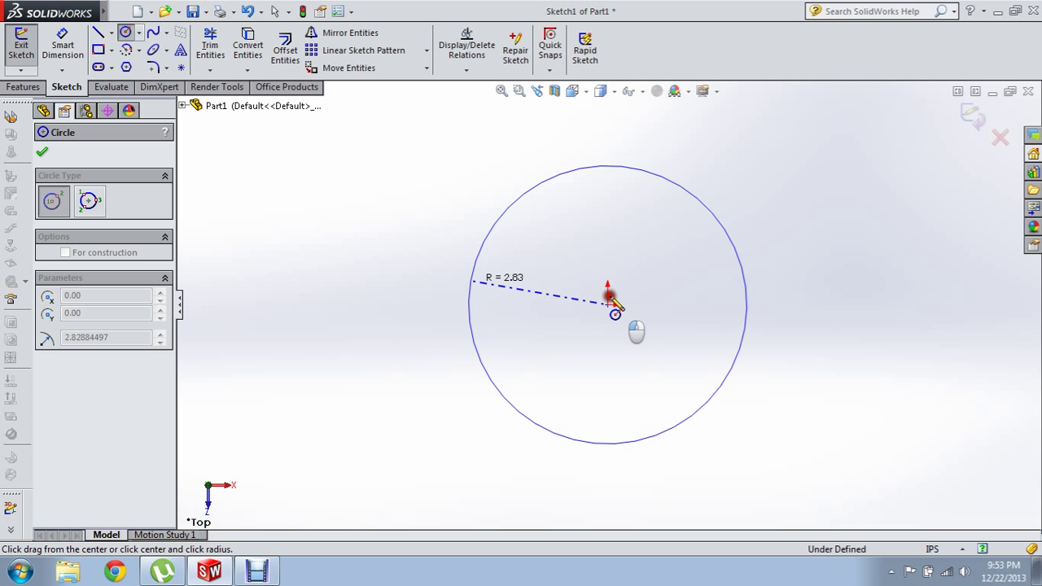
left_click(609, 303)
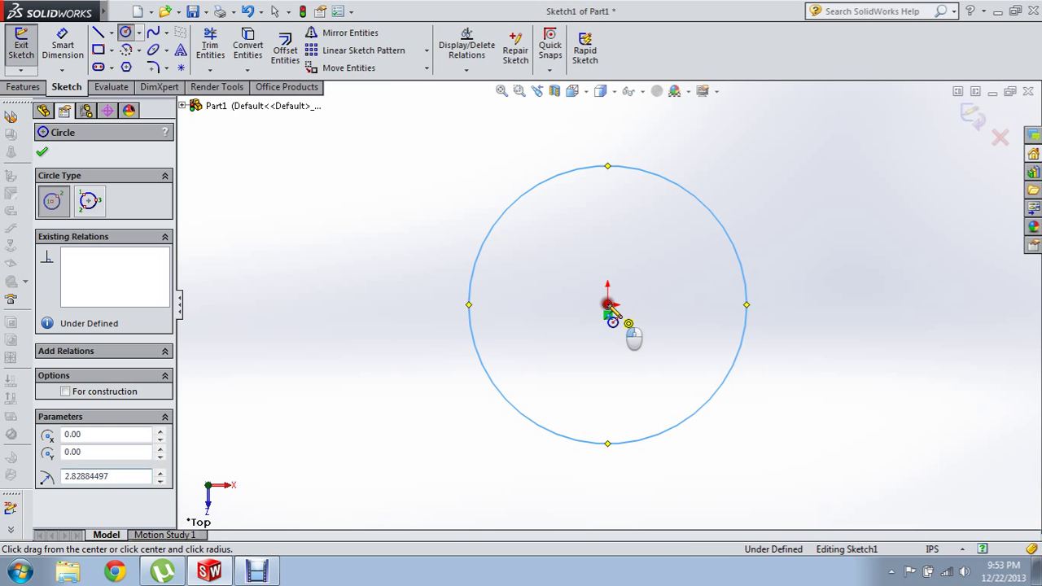
left_click(608, 304)
- Draw a smaller concentric circle and a small circle above the outer circle
left_click(526, 290)
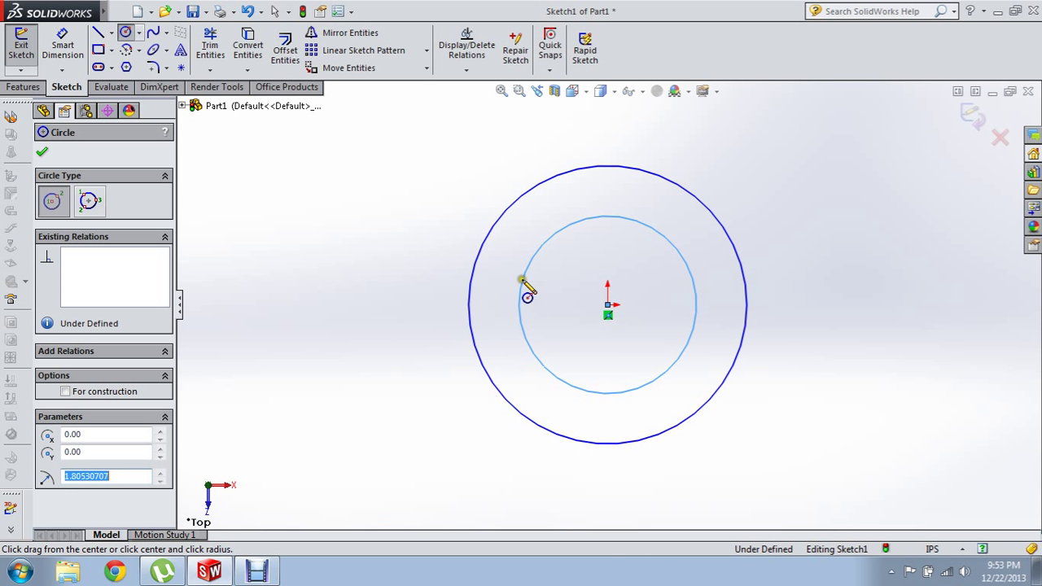
left_click(609, 142)
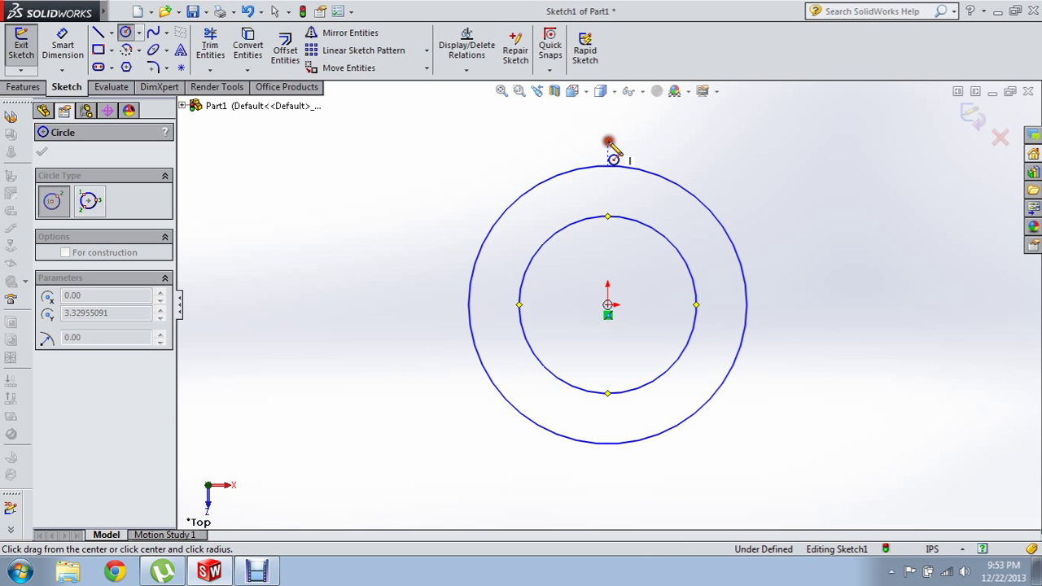
left_click(588, 152)
key("Escape")
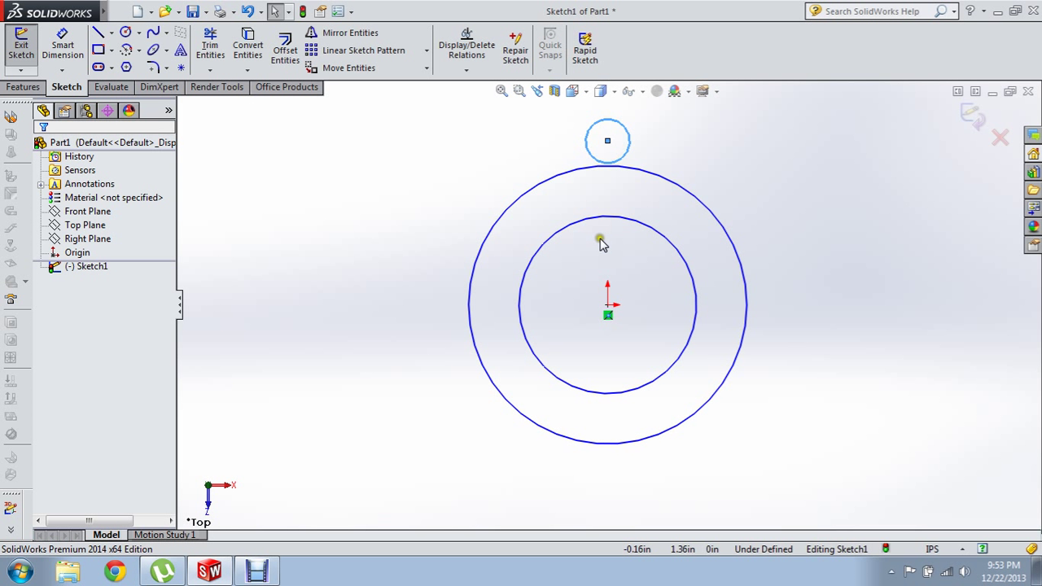
- Make the small circle's centre vertical with the origin
left_click(607, 306)
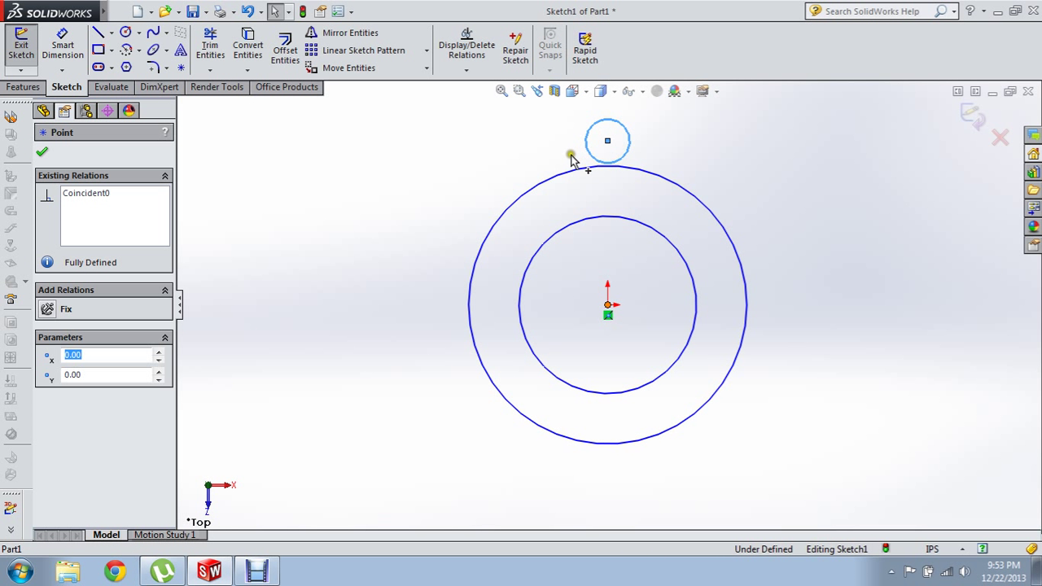
left_click(607, 141, "ctrl")
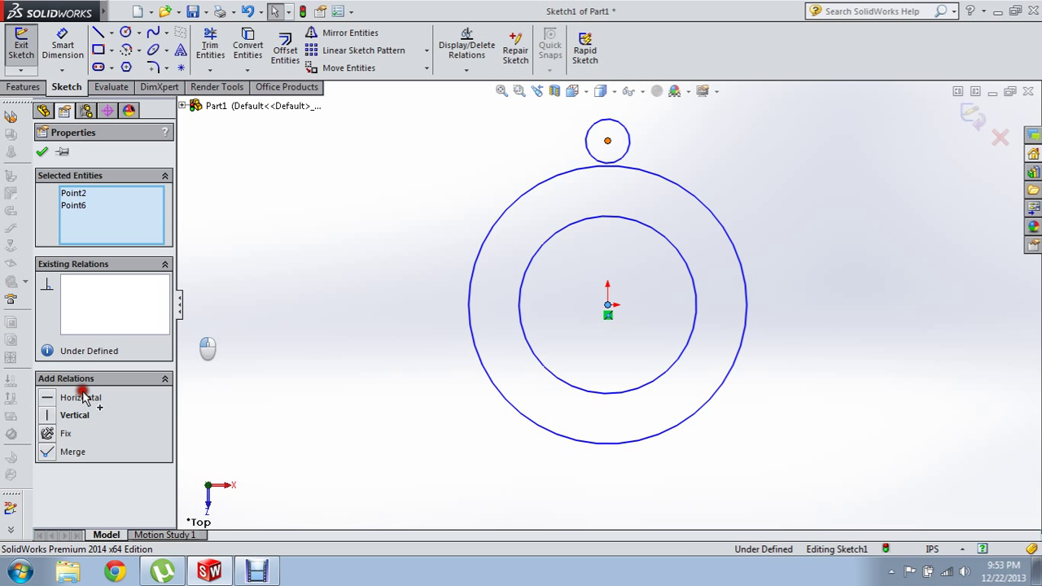
left_click(62, 417)
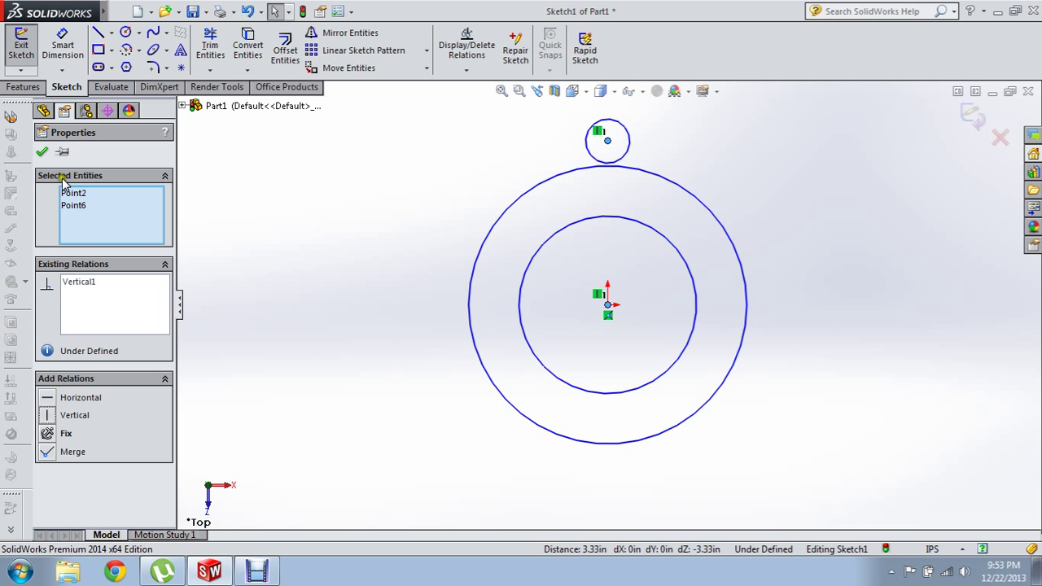
left_click(41, 153)
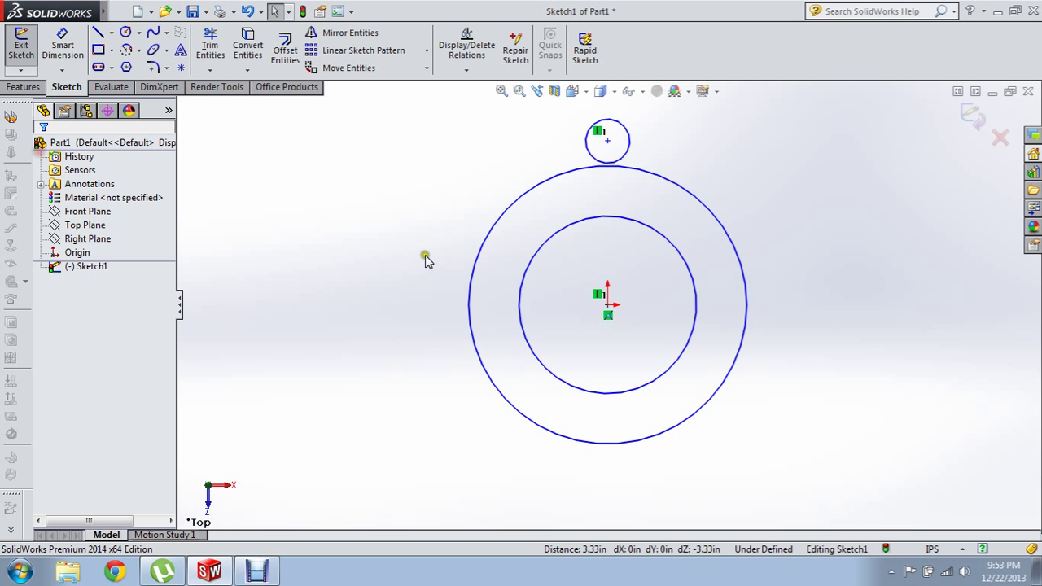
- Convert the inner concentric circle to construction geometry
left_click(601, 221)
right_click(600, 221)
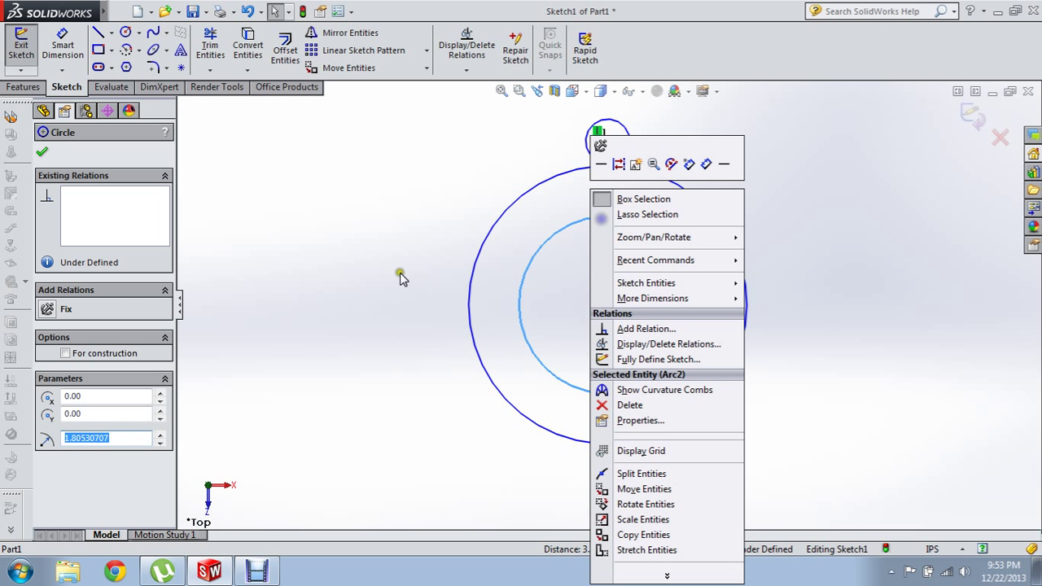
left_click(72, 357)
left_click(67, 355)
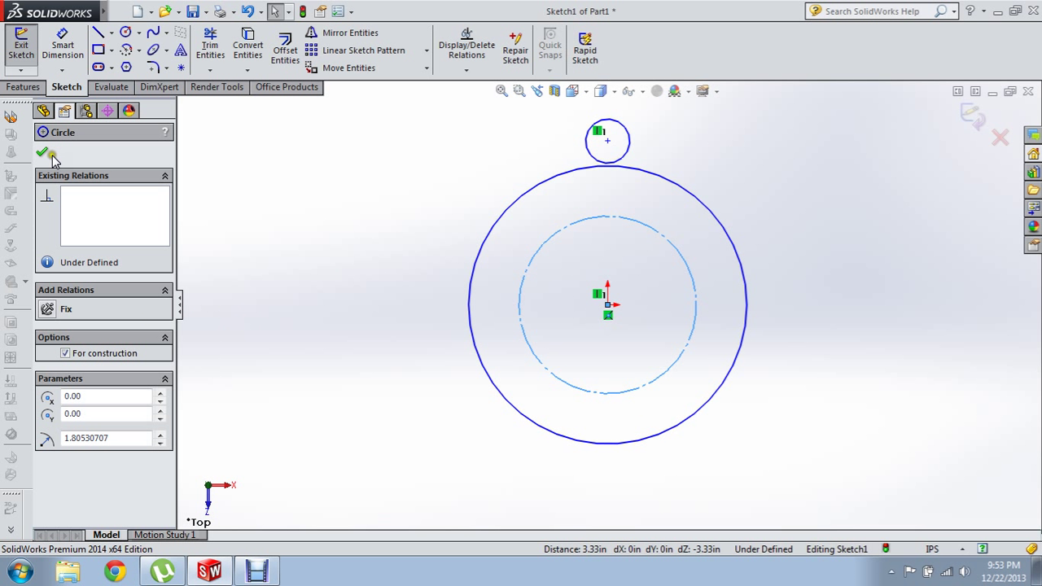
left_click(42, 154)
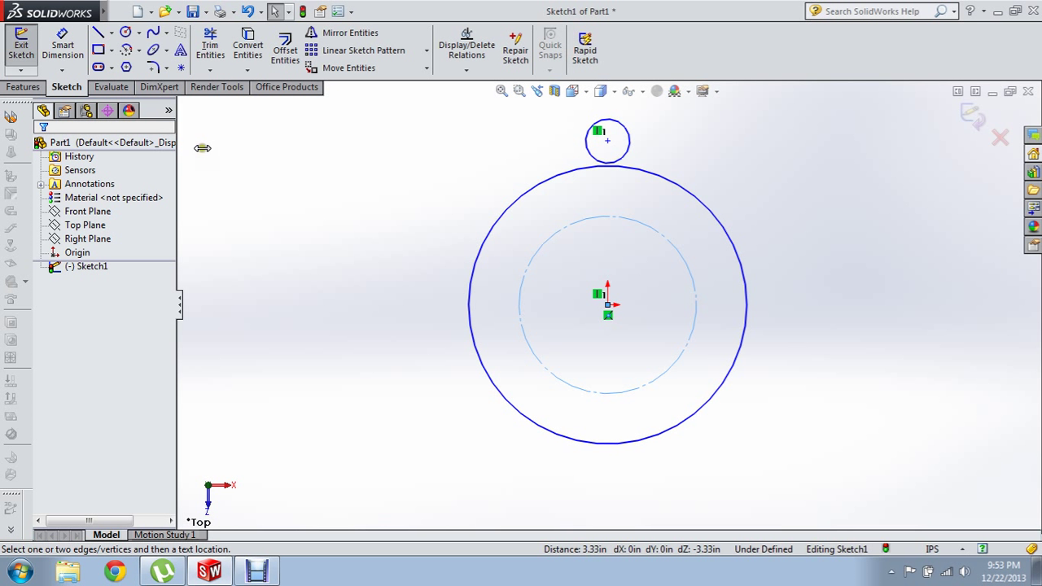
- Dimension the inner construction circle at 27 mm and the outer circle at 1.18 diameter
key("d")
left_click(558, 235)
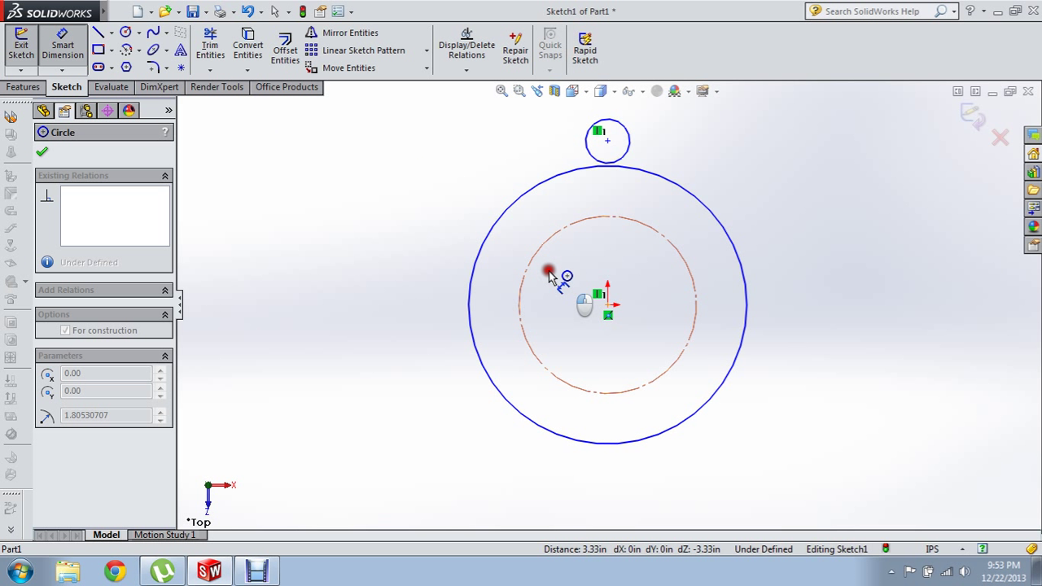
left_click(554, 271)
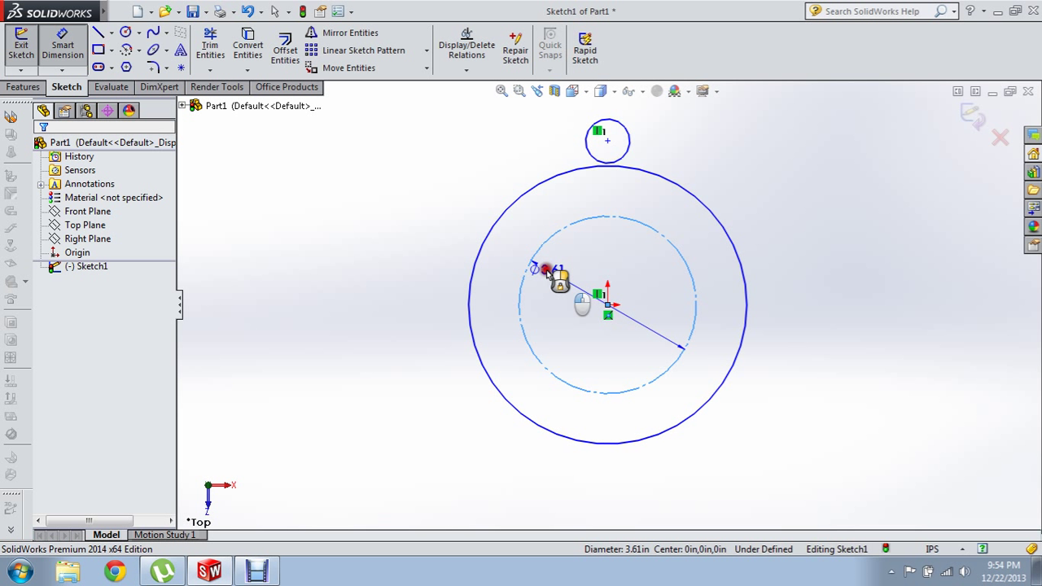
left_click(546, 271)
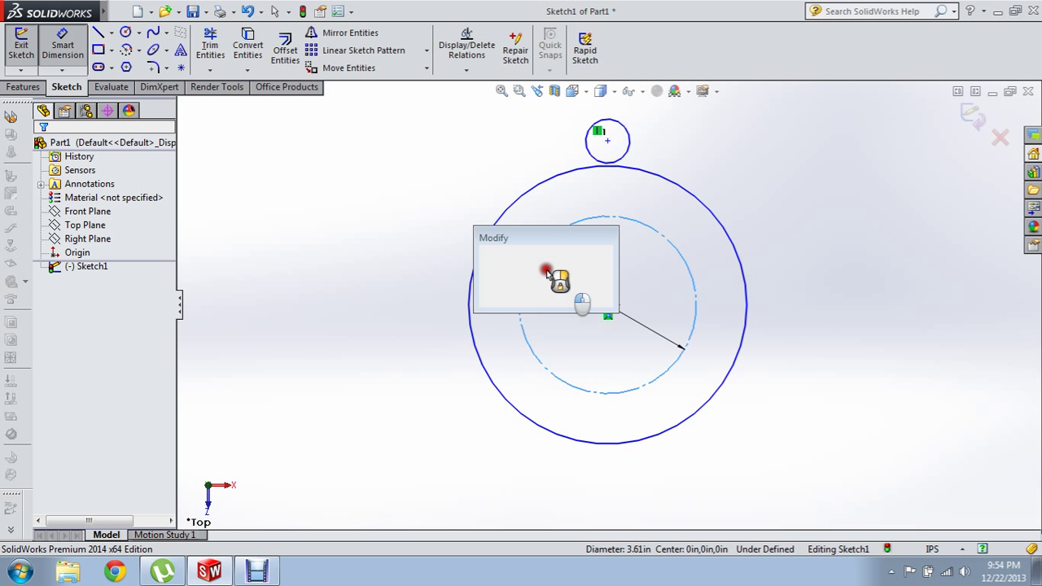
type("27mm")
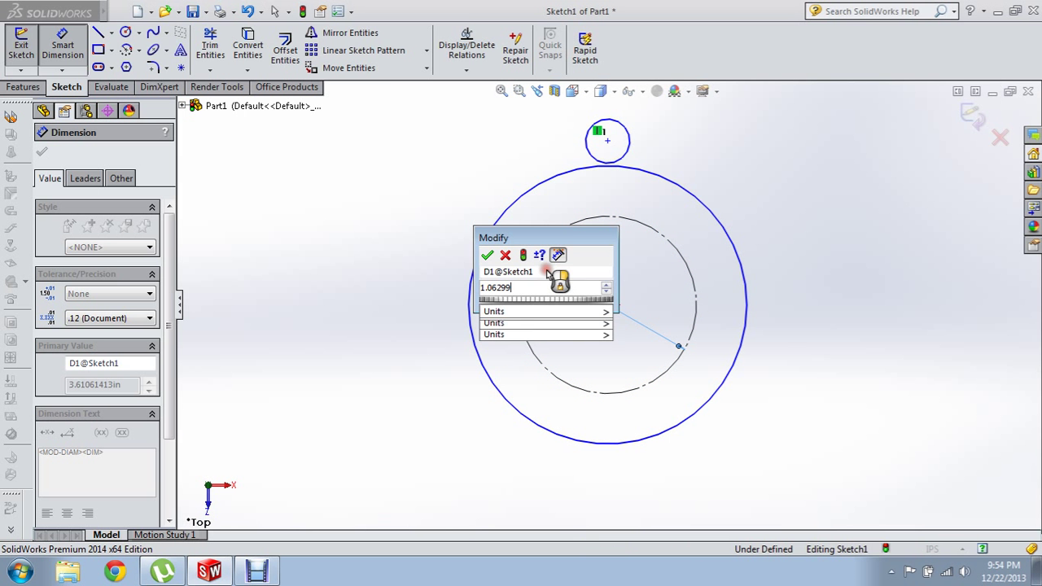
key("Return")
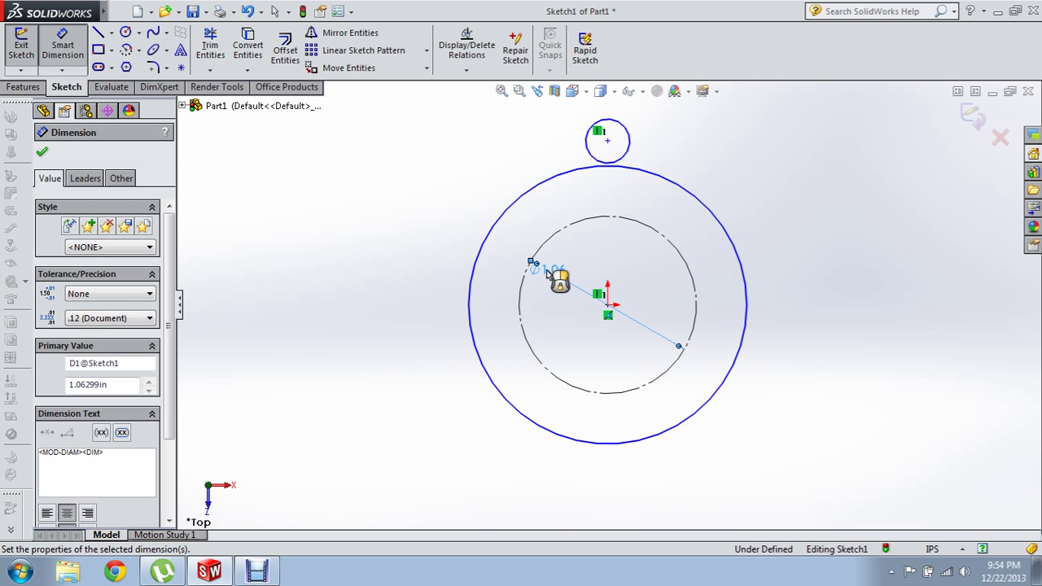
left_click(500, 221)
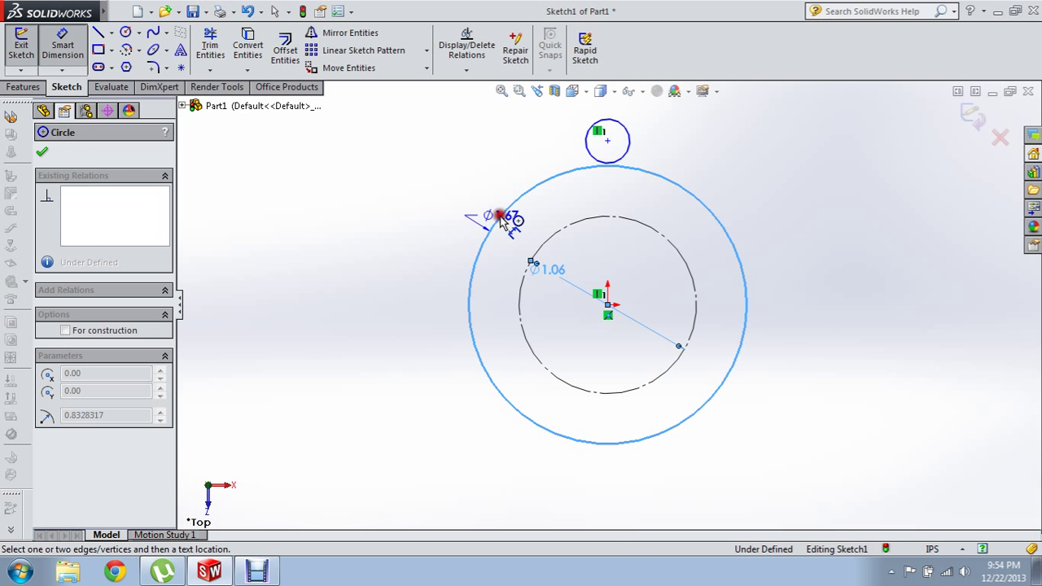
left_click(411, 210)
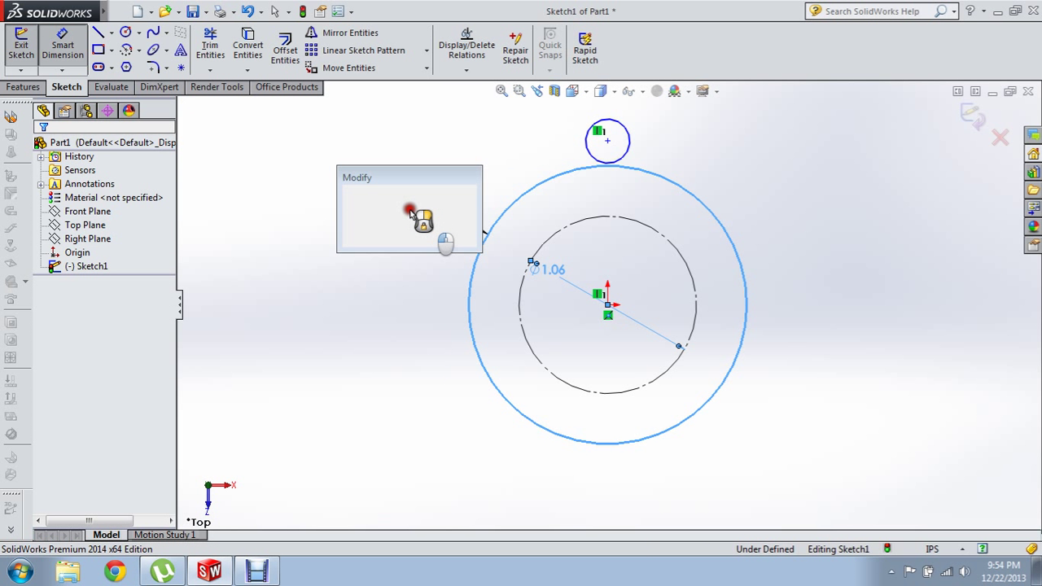
type("1.1811")
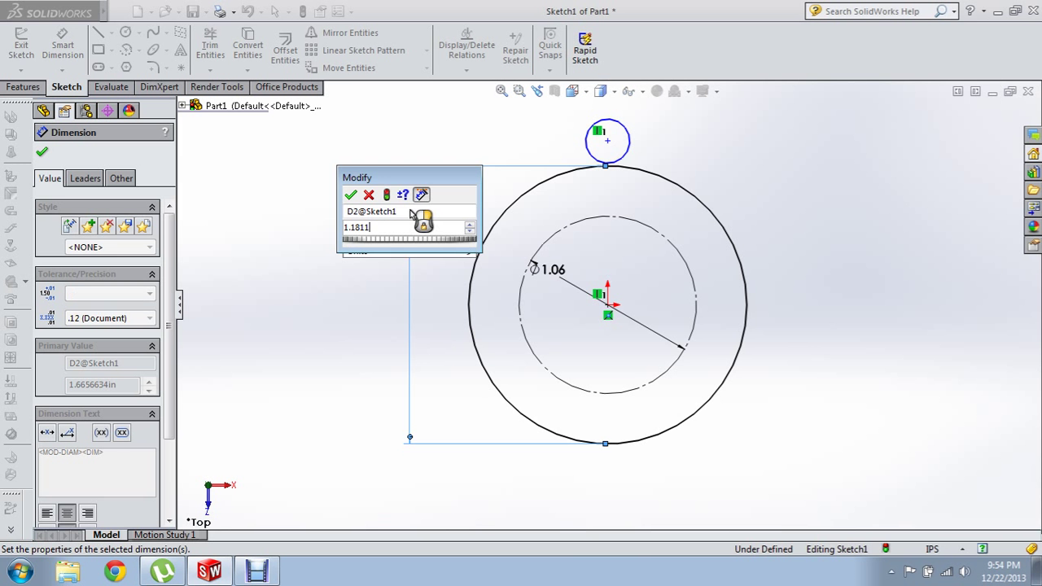
key("Return")
- Dimension the small circle's diameter as .2062922
left_click(643, 158)
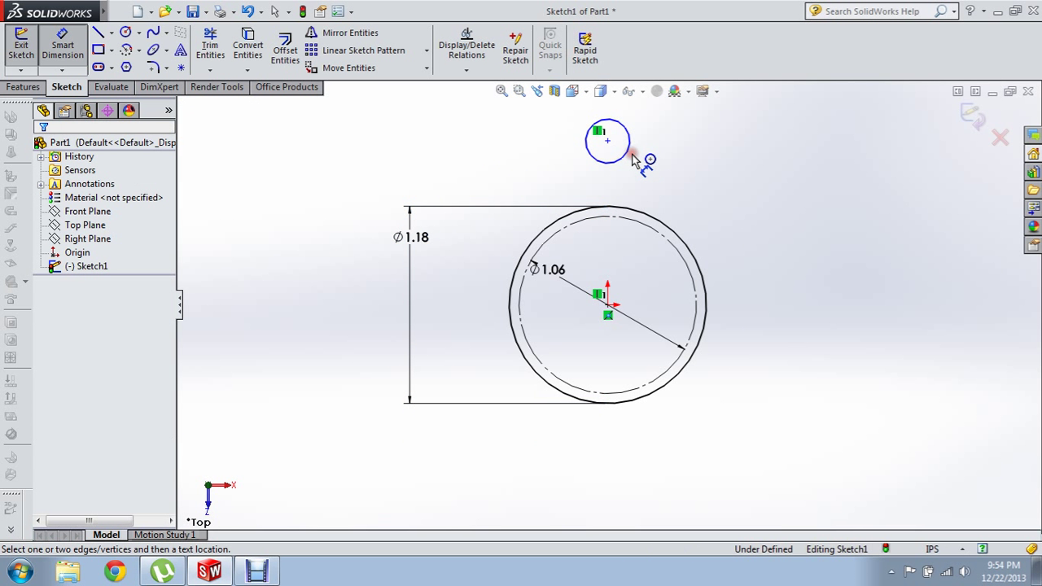
left_click(630, 151)
left_click(661, 143)
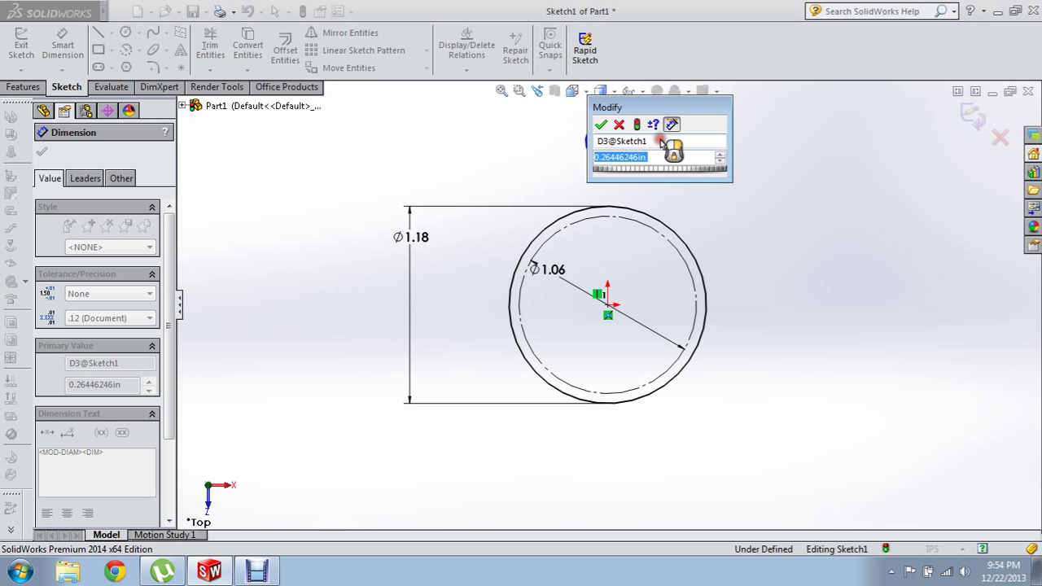
type(".")
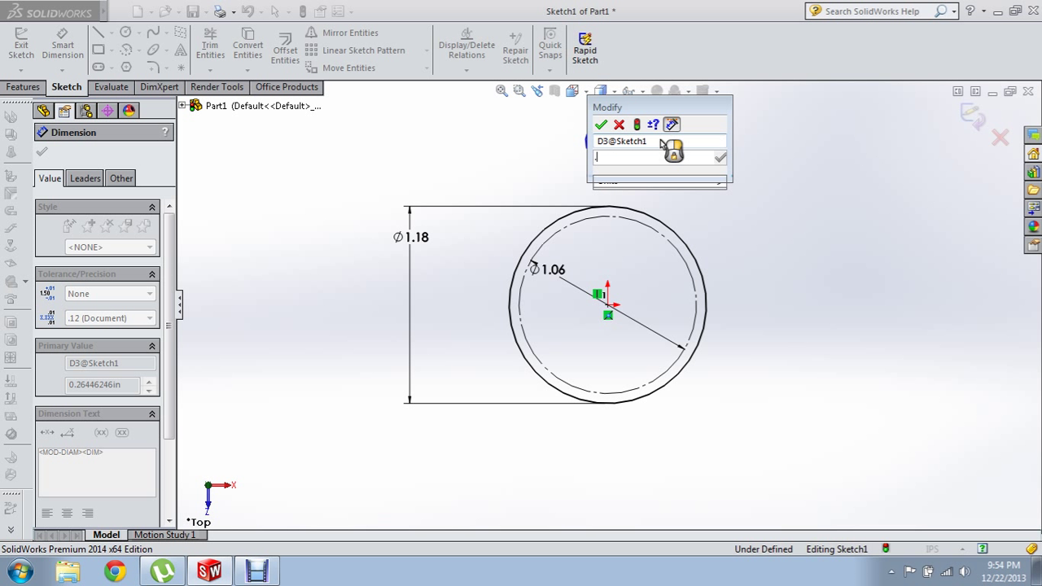
type("206")
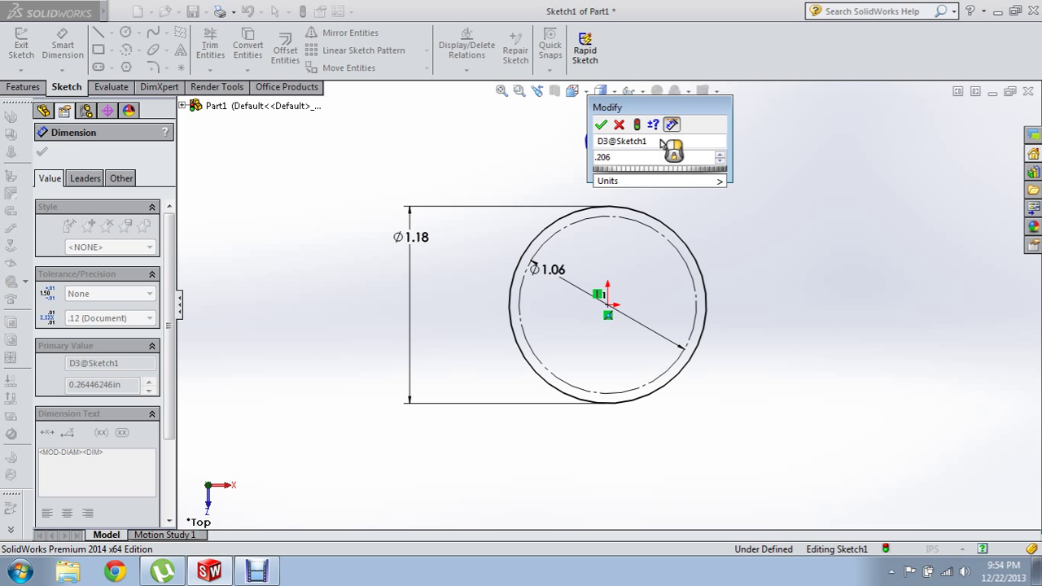
type("29")
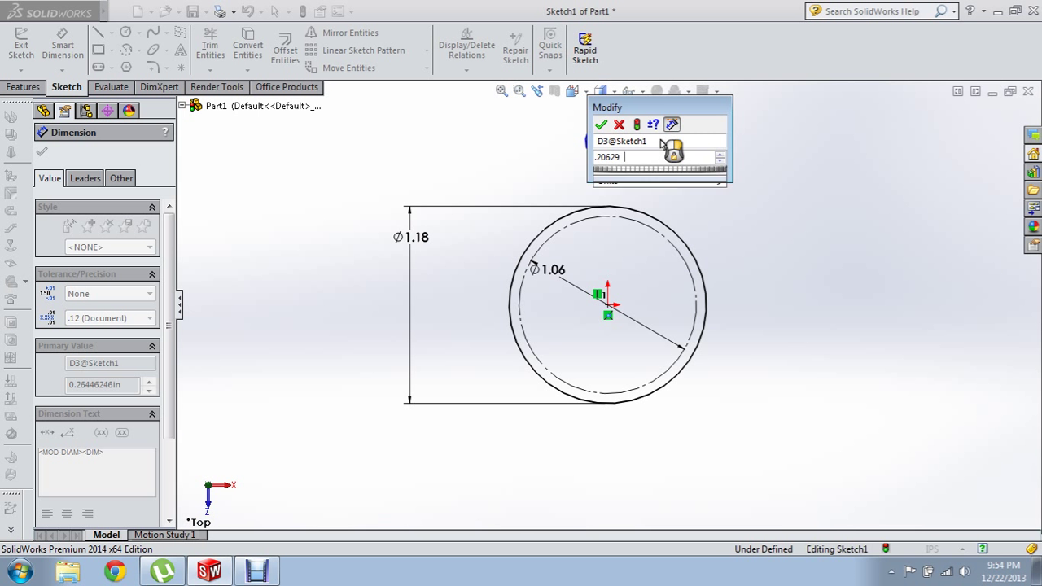
type("22")
key("Return")
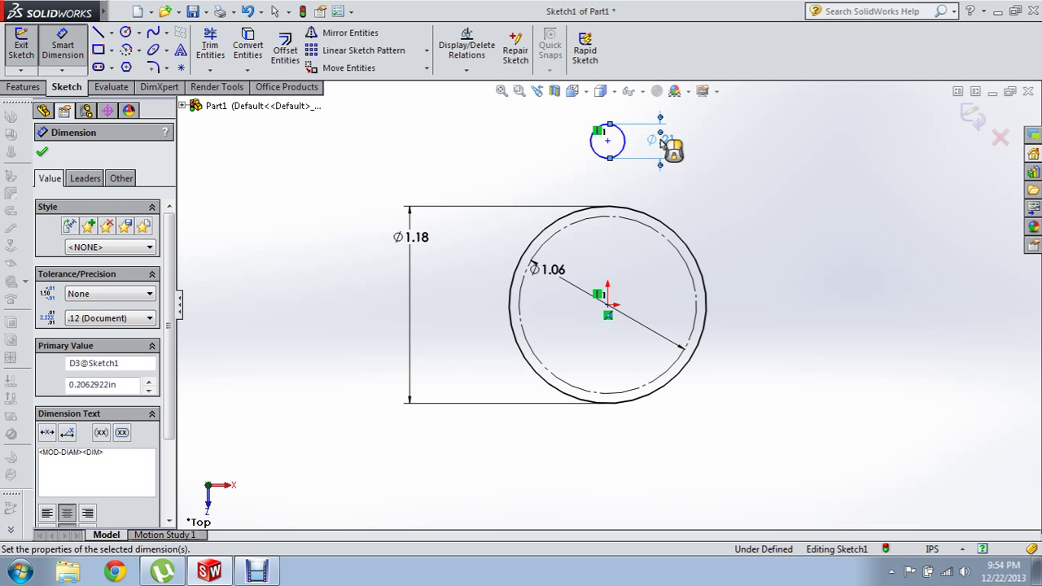
key("Escape")
- Add a Tangent relation between the small circle and the large circle
scroll(617, 171, "down", 2)
left_click(581, 259)
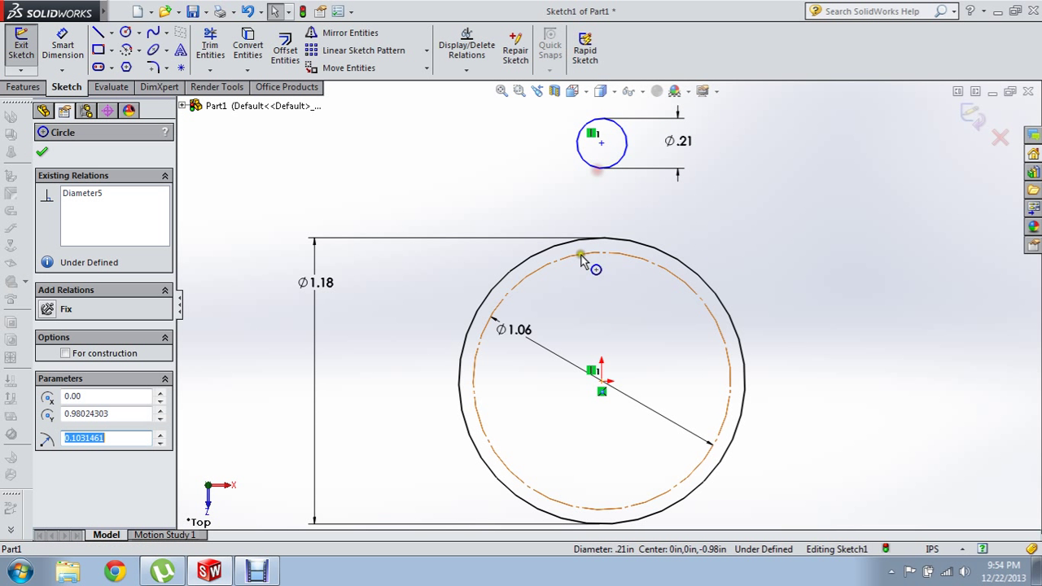
left_click(582, 257, "ctrl")
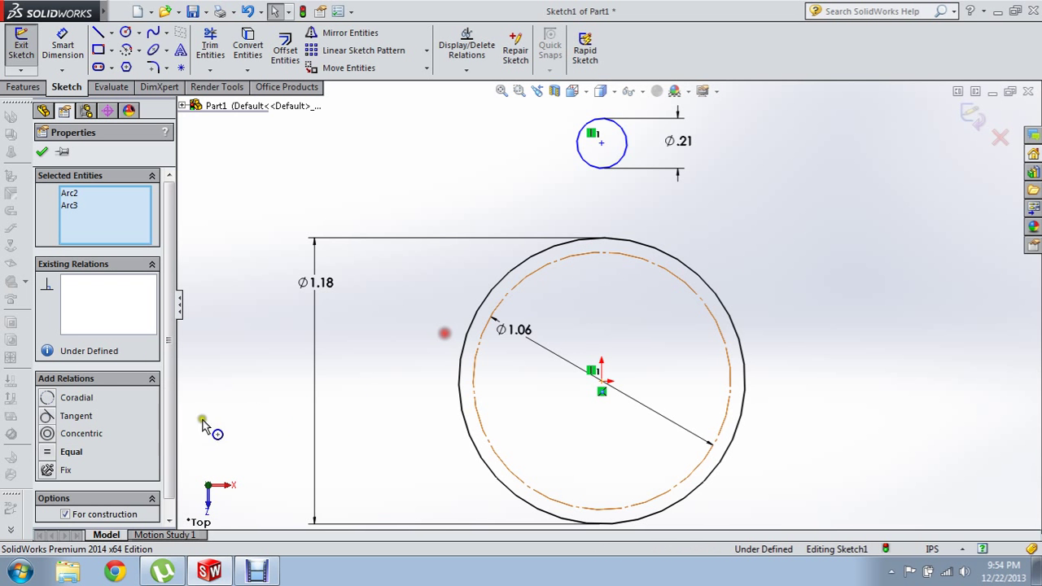
left_click(46, 416)
left_click(42, 152)
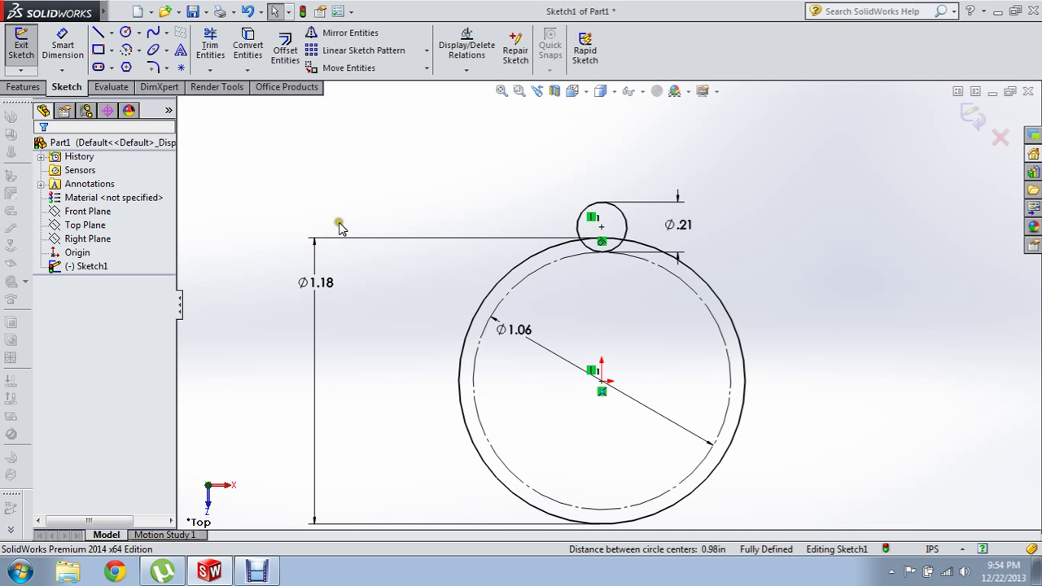
scroll(399, 227, "down", 1)
- Trim away the small circle's upper arc to leave a notch arc
key("t")
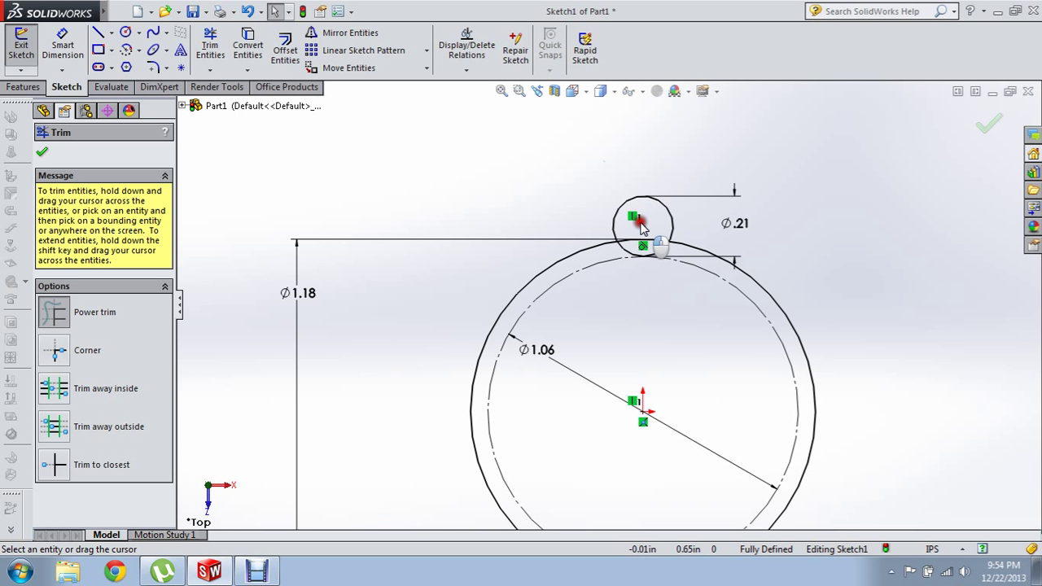
left_click(640, 224)
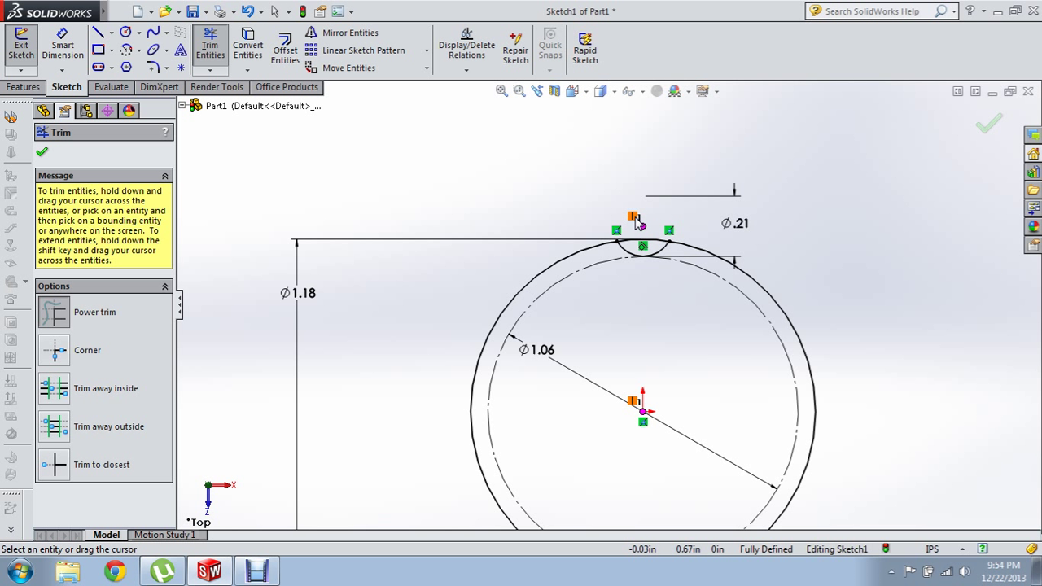
left_click(43, 153)
mouse_move(209, 12)
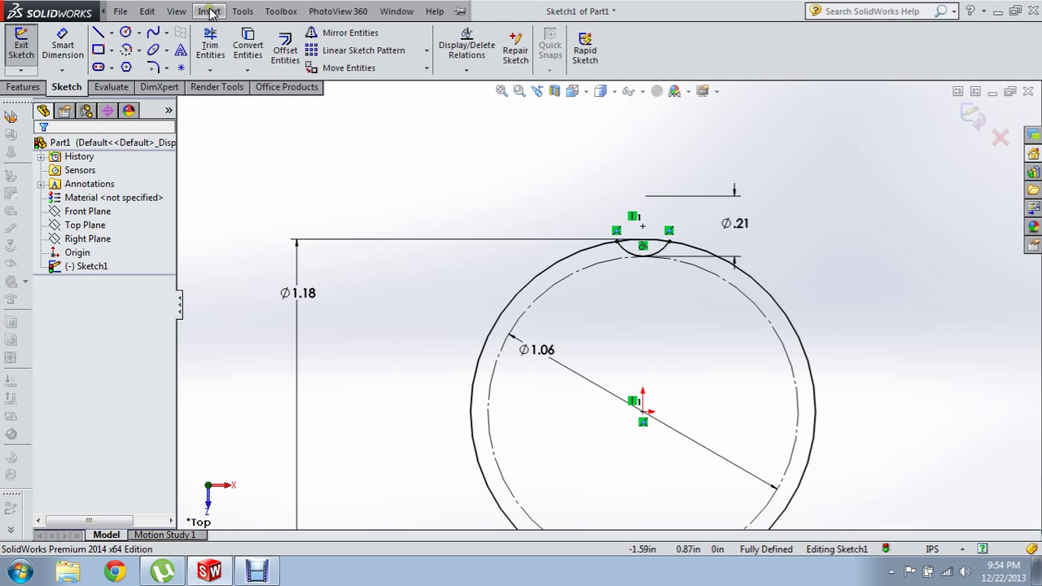
- Circular-pattern the notch arc into 18 evenly spaced copies around the origin
left_click(210, 12)
left_click(210, 12)
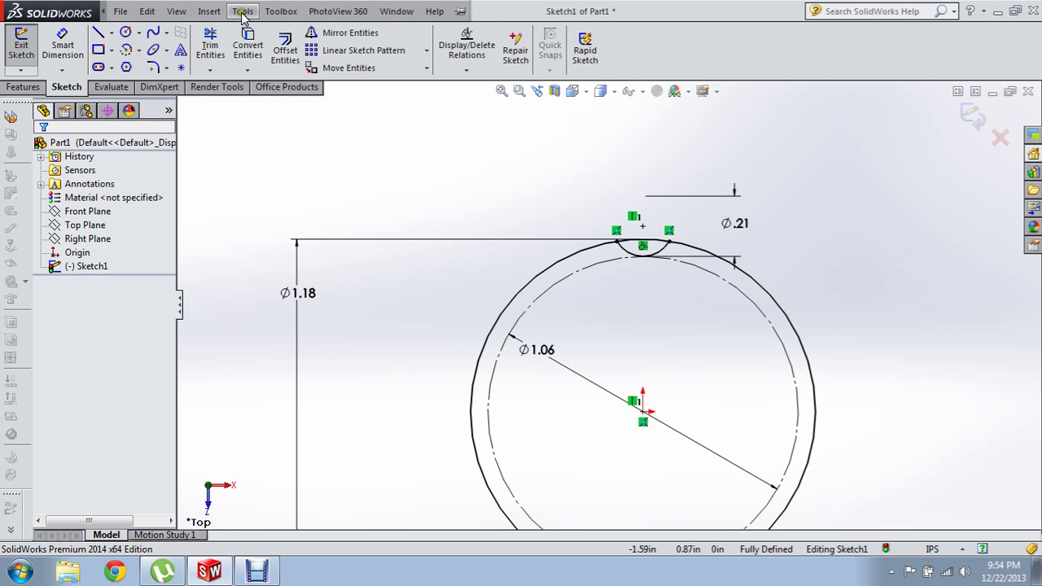
left_click(240, 12)
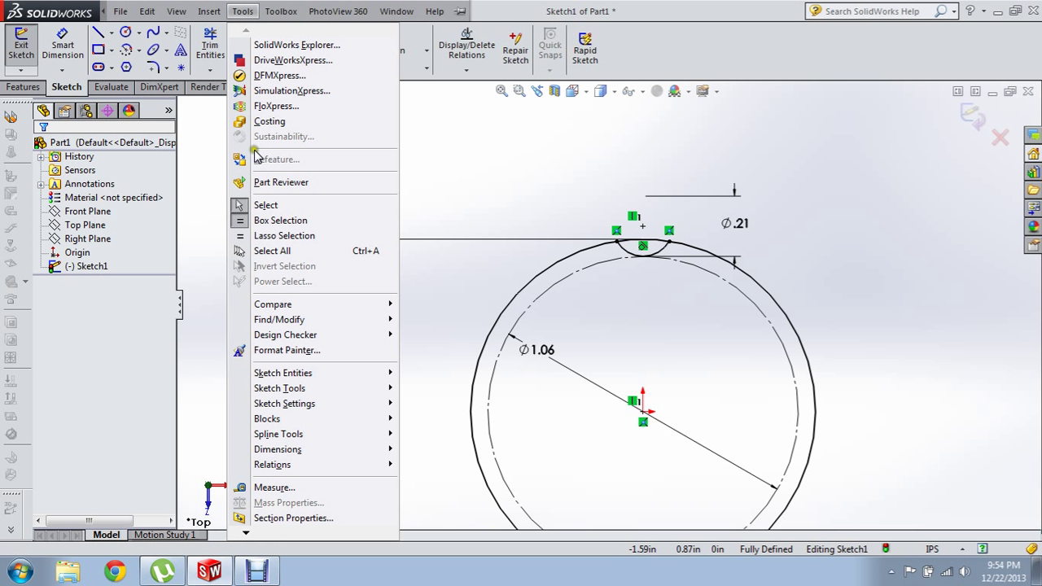
mouse_move(279, 389)
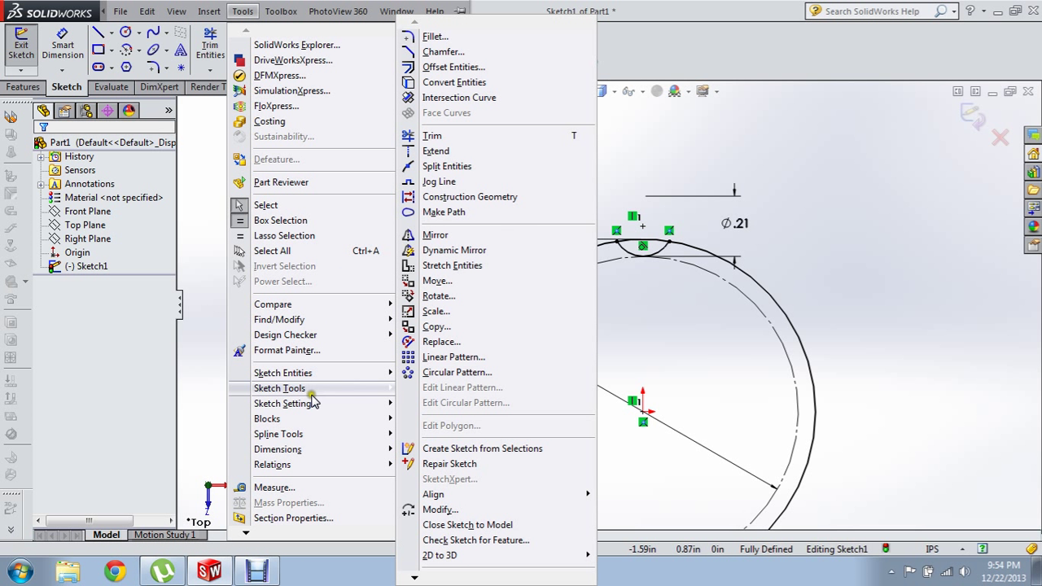
left_click(467, 370)
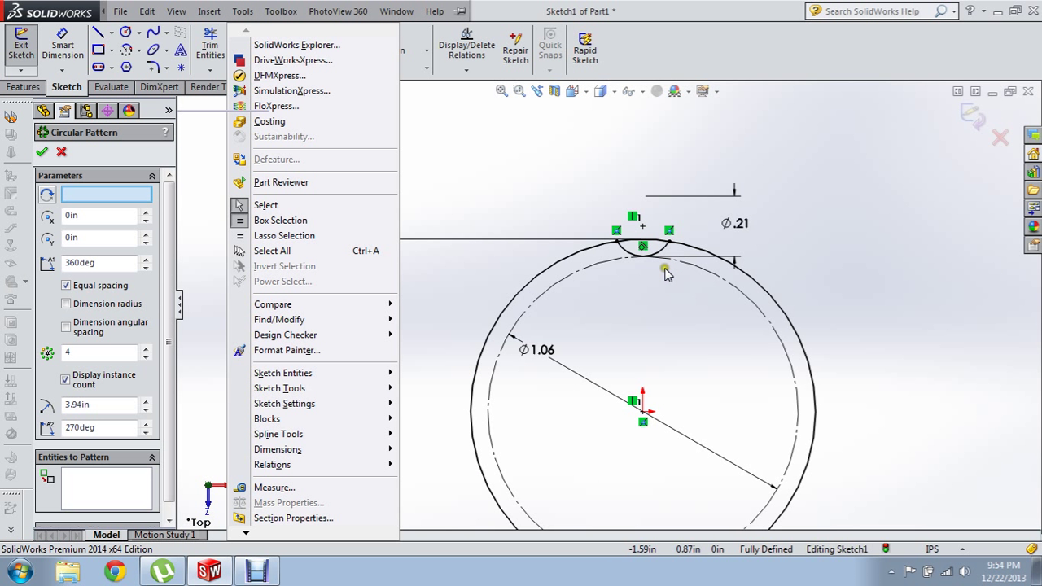
left_click(615, 256)
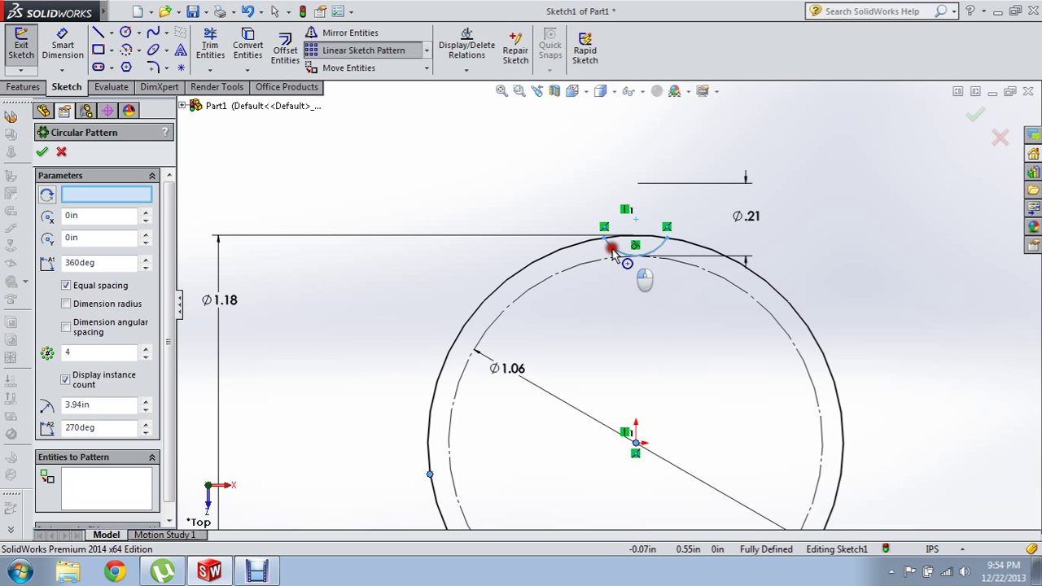
left_click(98, 356)
type("18")
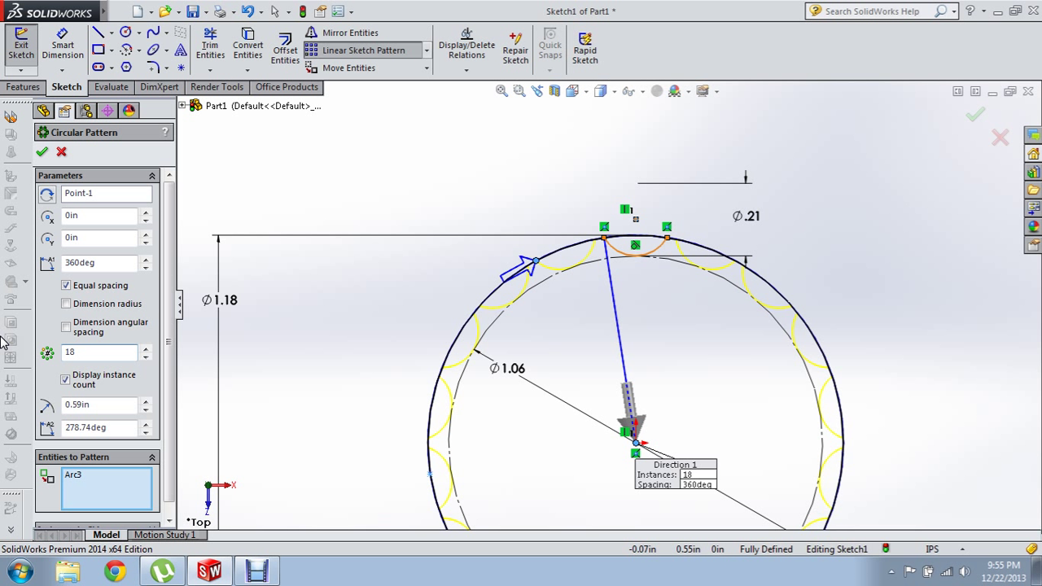
left_click(43, 152)
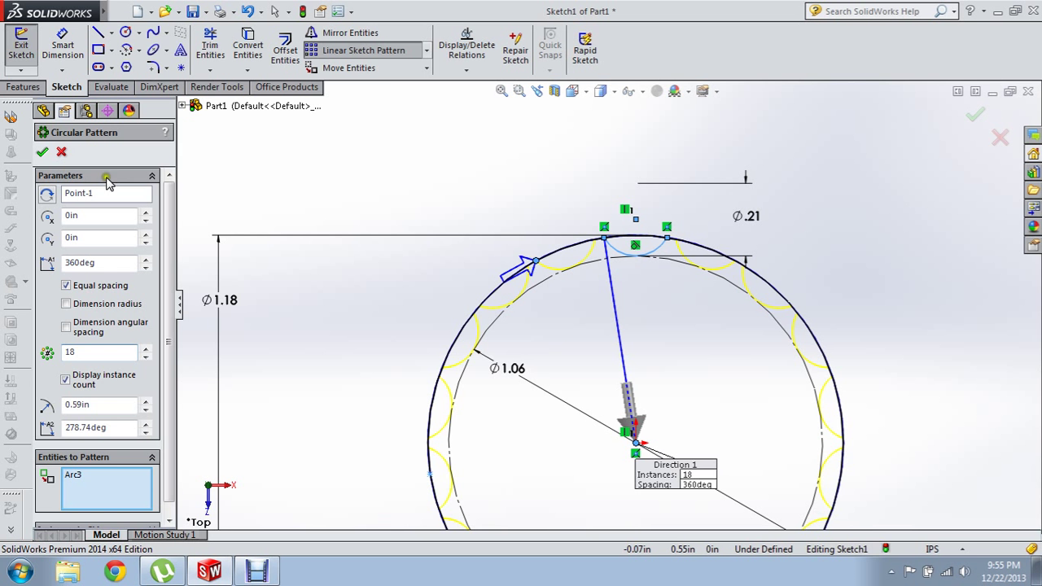
scroll(631, 285, "down", 2)
- Power-trim the outer circle between the top and right-side notches
key("t")
scroll(656, 235, "down", 1)
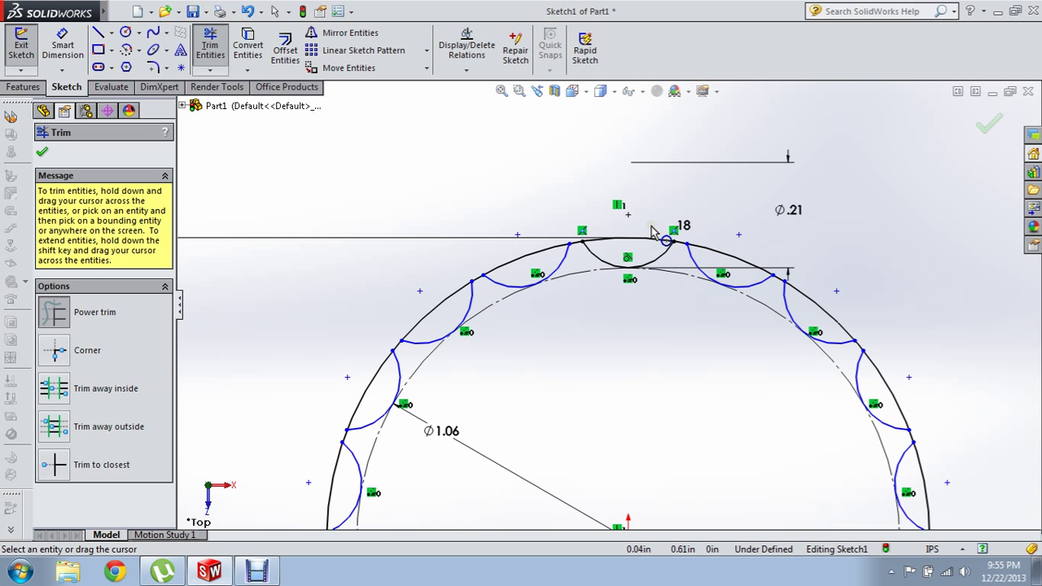
left_click(643, 234)
mouse_move(714, 228)
left_mouse_down()
mouse_move(861, 329)
mouse_move(880, 384)
left_mouse_up()
scroll(803, 244, "up", 1)
scroll(870, 281, "up", 1)
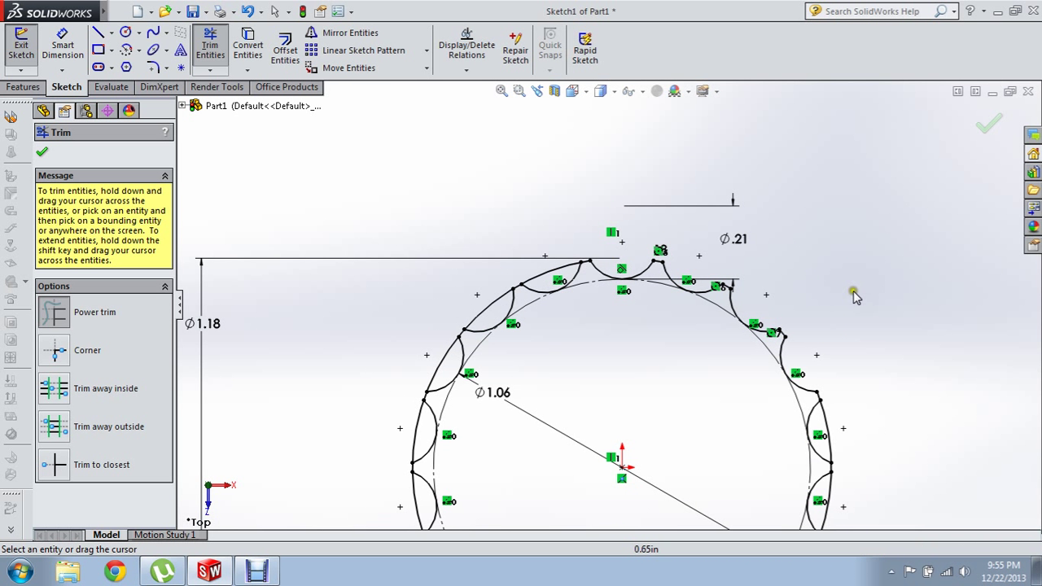
scroll(773, 232, "up", 1)
scroll(728, 460, "down", 1)
scroll(729, 468, "down", 1)
mouse_move(747, 334)
left_mouse_down()
mouse_move(708, 415)
mouse_move(619, 456)
left_mouse_up()
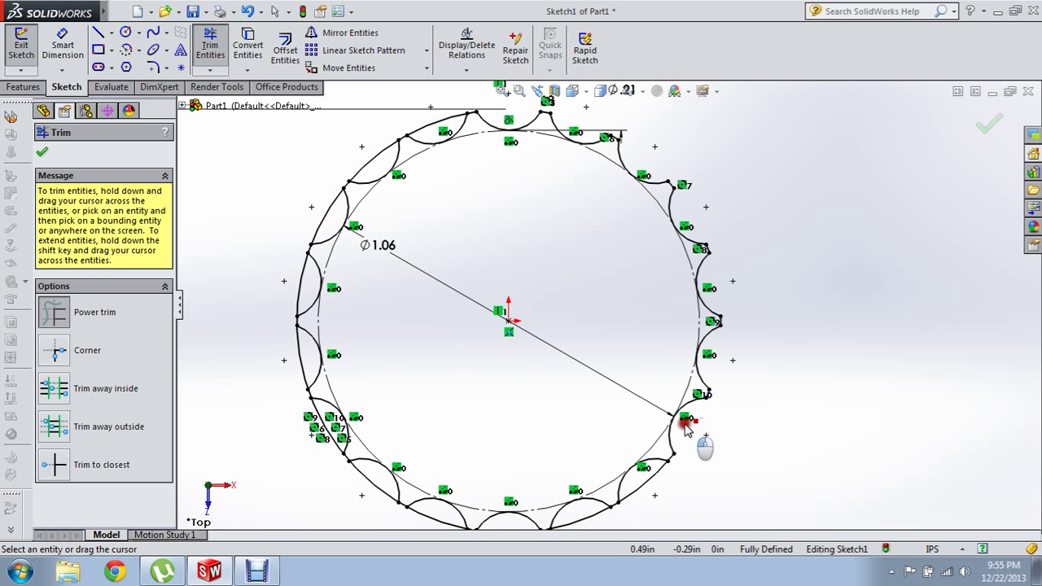
- Trim the remaining outer arcs along the bottom, left and top notches
scroll(567, 496, "up", 1)
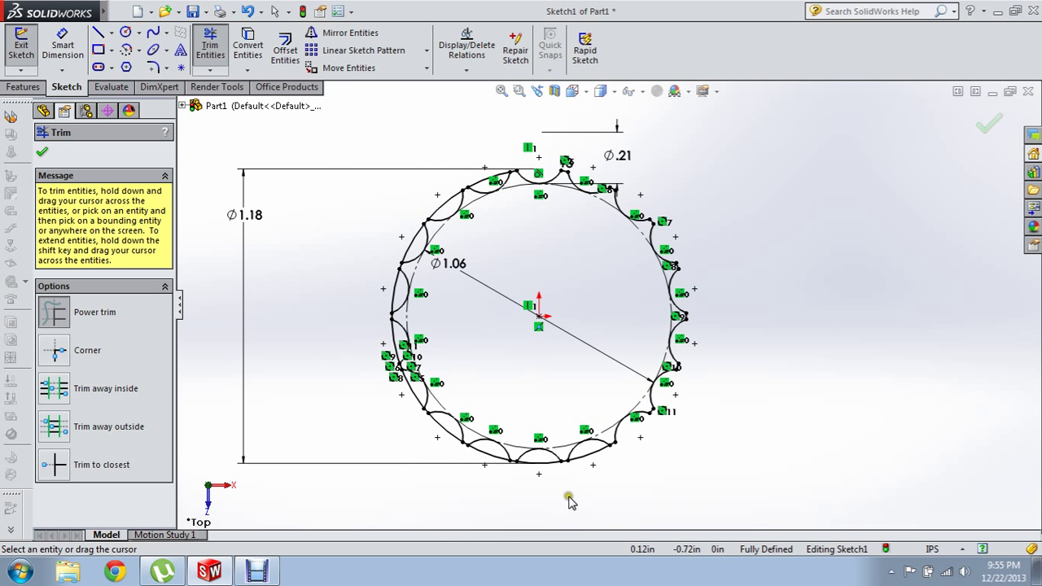
scroll(602, 440, "down", 1)
mouse_move(603, 440)
left_mouse_down()
mouse_move(600, 424)
mouse_move(509, 461)
mouse_move(516, 423)
mouse_move(456, 426)
mouse_move(465, 426)
mouse_move(385, 386)
mouse_move(384, 374)
mouse_move(344, 366)
mouse_move(353, 352)
mouse_move(298, 257)
mouse_move(335, 275)
mouse_move(299, 187)
mouse_move(315, 168)
left_mouse_up()
scroll(309, 225, "up", 2)
scroll(407, 112, "down", 1)
scroll(440, 114, "down", 2)
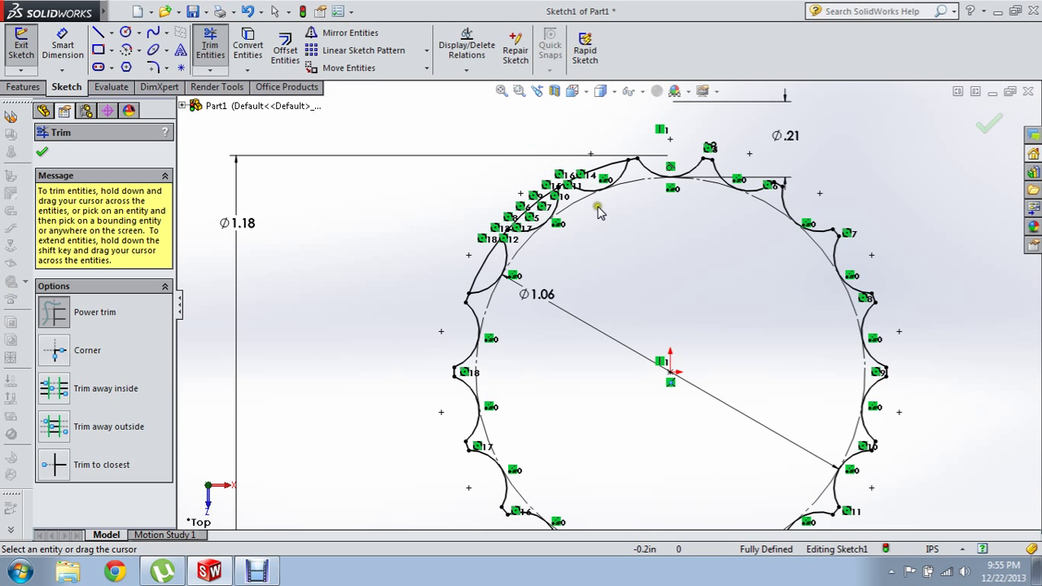
left_click_drag(441, 245, 483, 272)
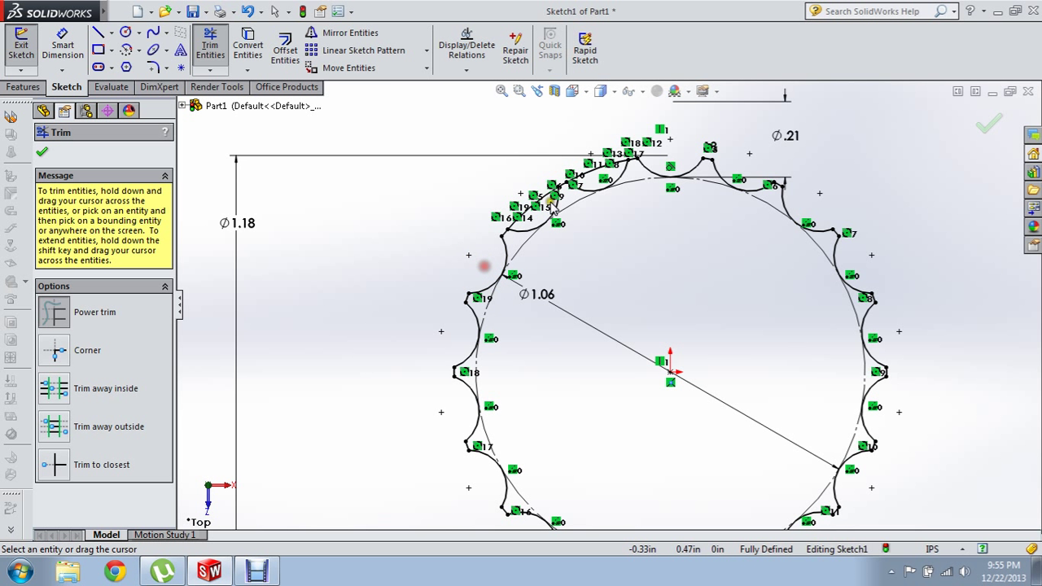
scroll(483, 269, "down", 2)
mouse_move(540, 210)
left_mouse_down()
mouse_move(584, 160)
mouse_move(584, 175)
left_mouse_up()
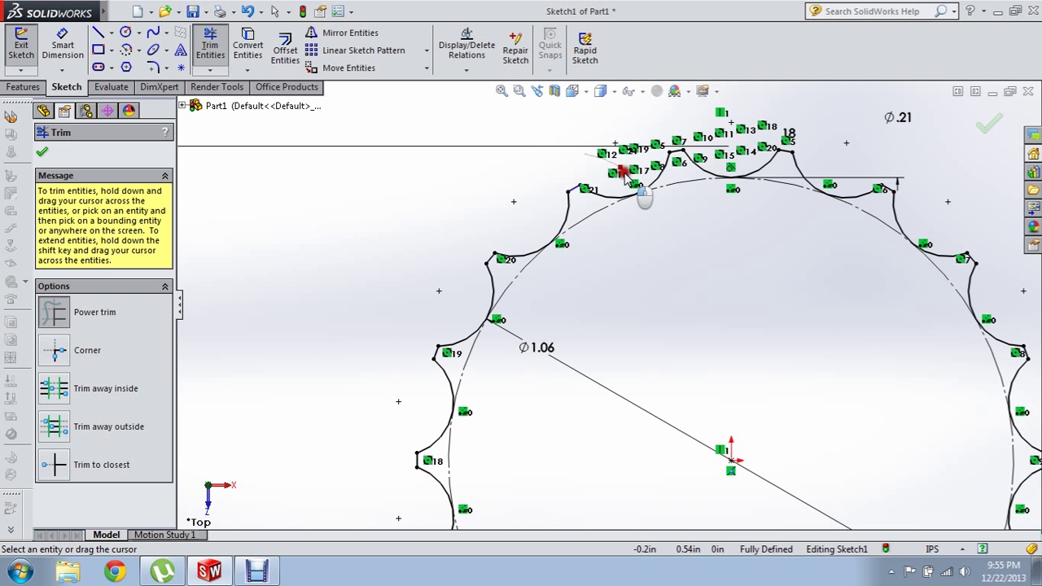
scroll(577, 189, "up", 1)
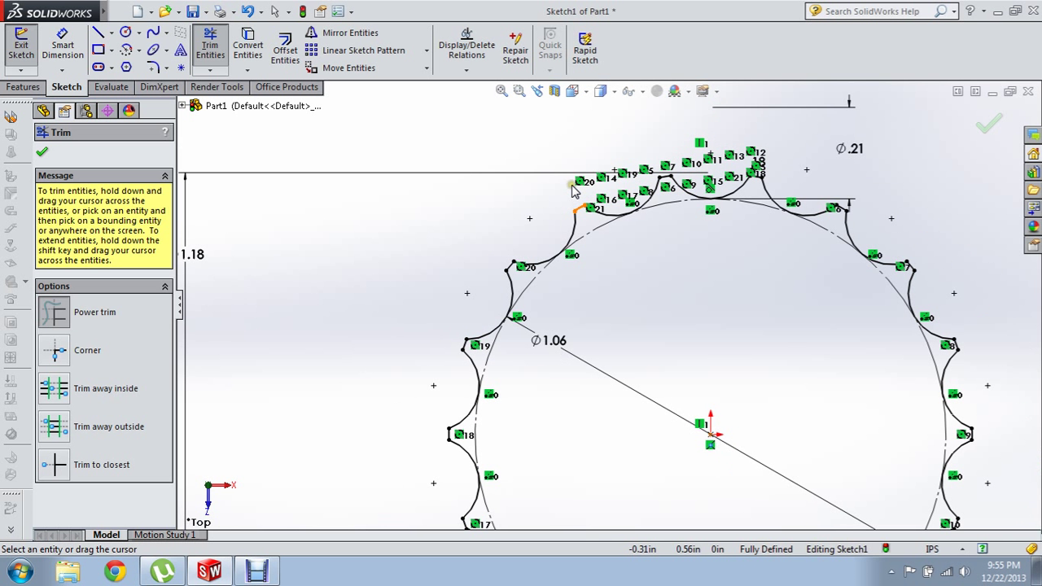
key("Escape")
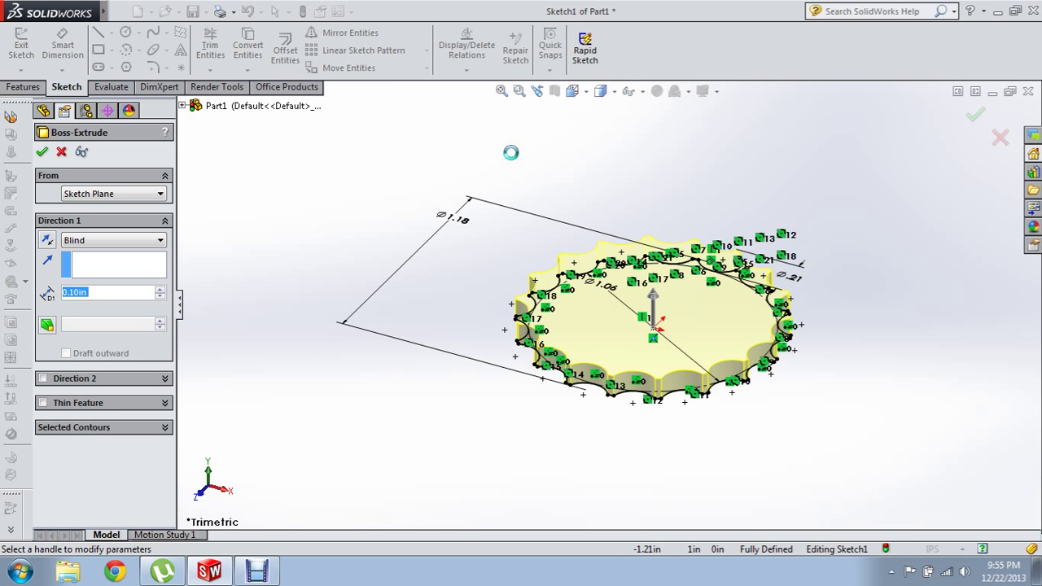
- Extrude the scalloped outline to a blind depth of 0.00393701 in
type(".00")
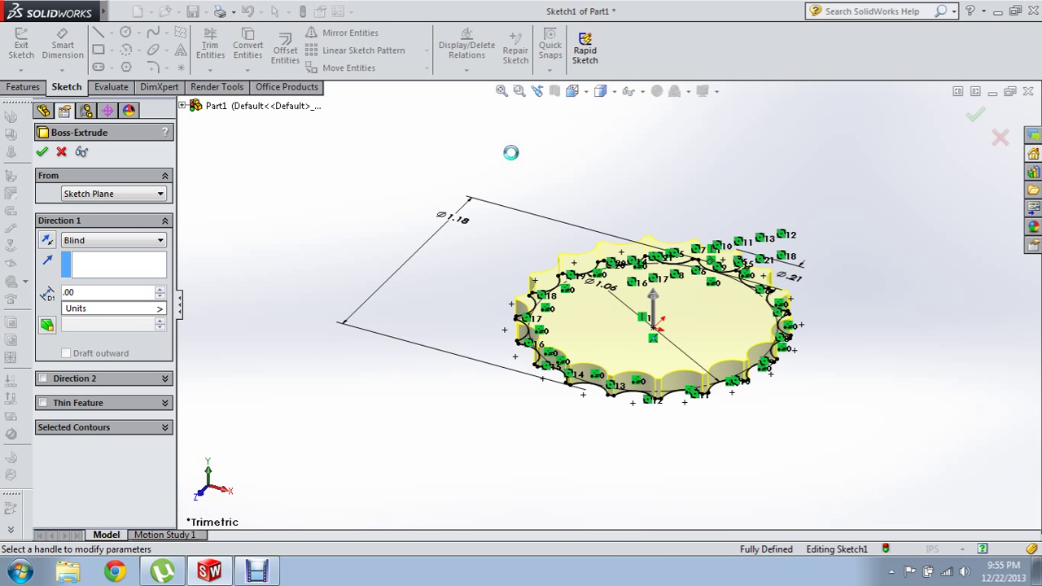
type("393")
type("701")
key("Return")
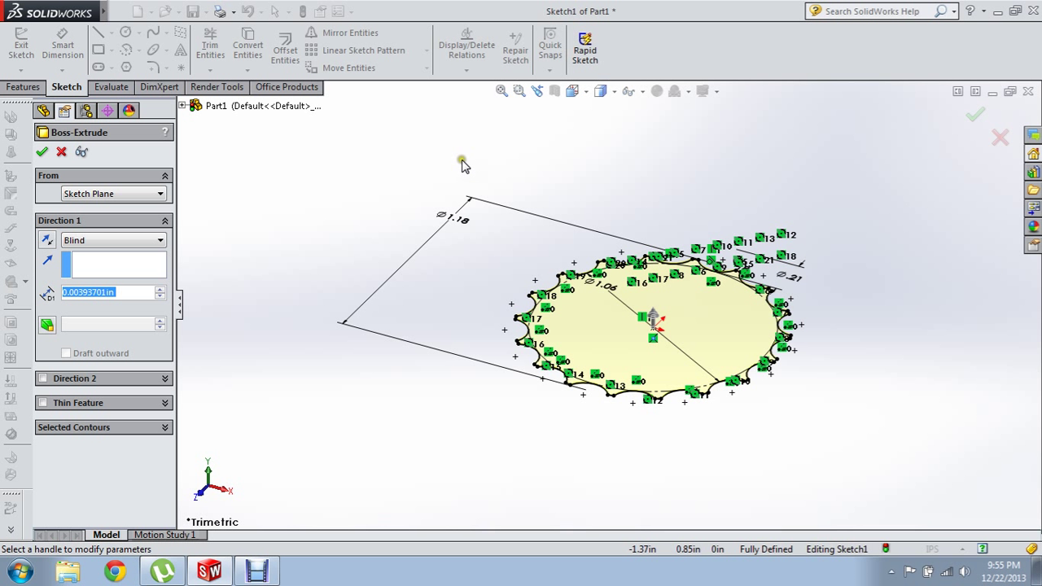
left_click(43, 152)
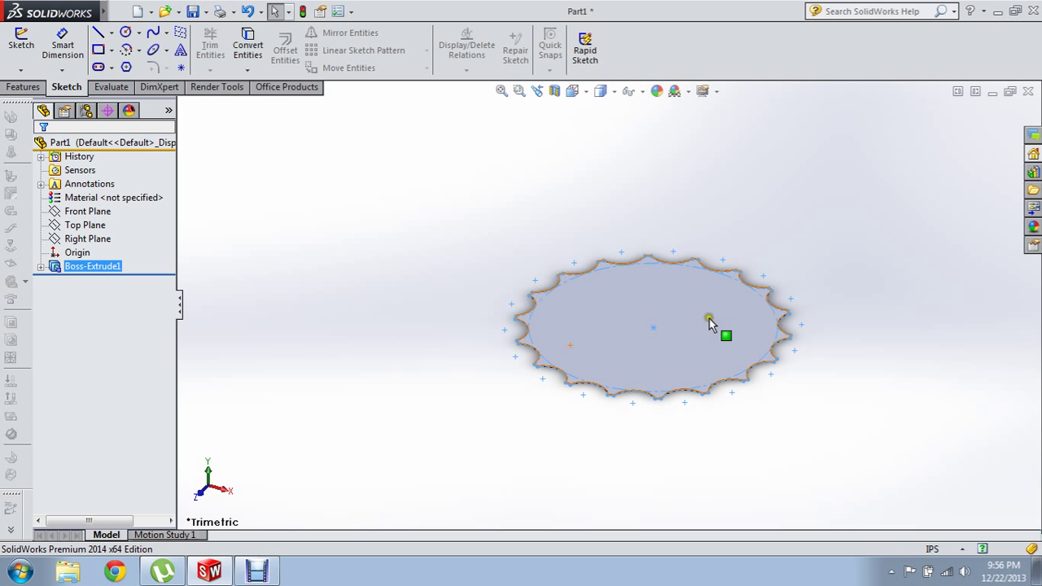
middle_click_drag(710, 323, 706, 318)
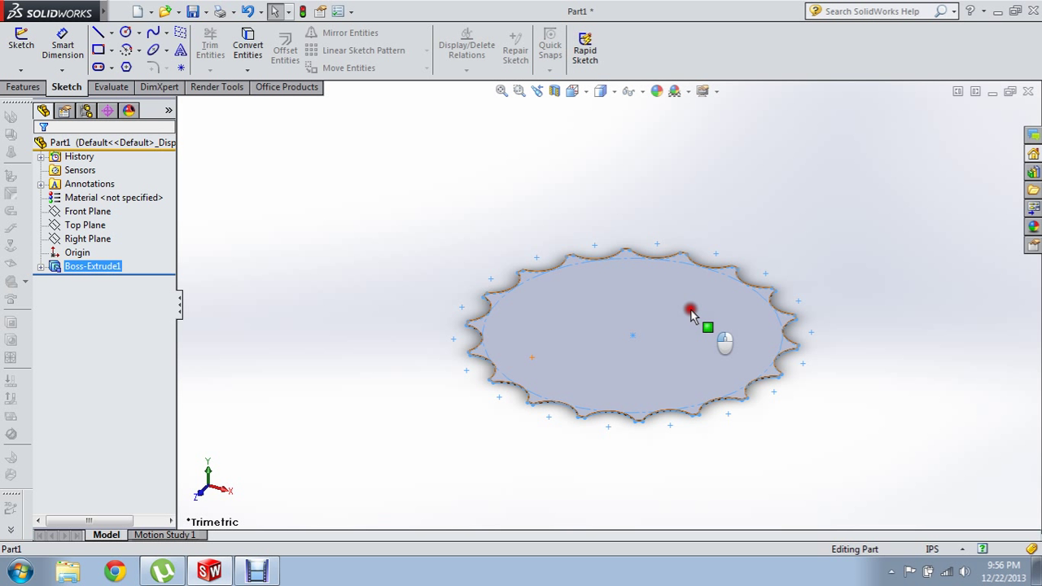
- Create Plane1 offset 0.354331 in from the cap's top face
left_click(677, 313)
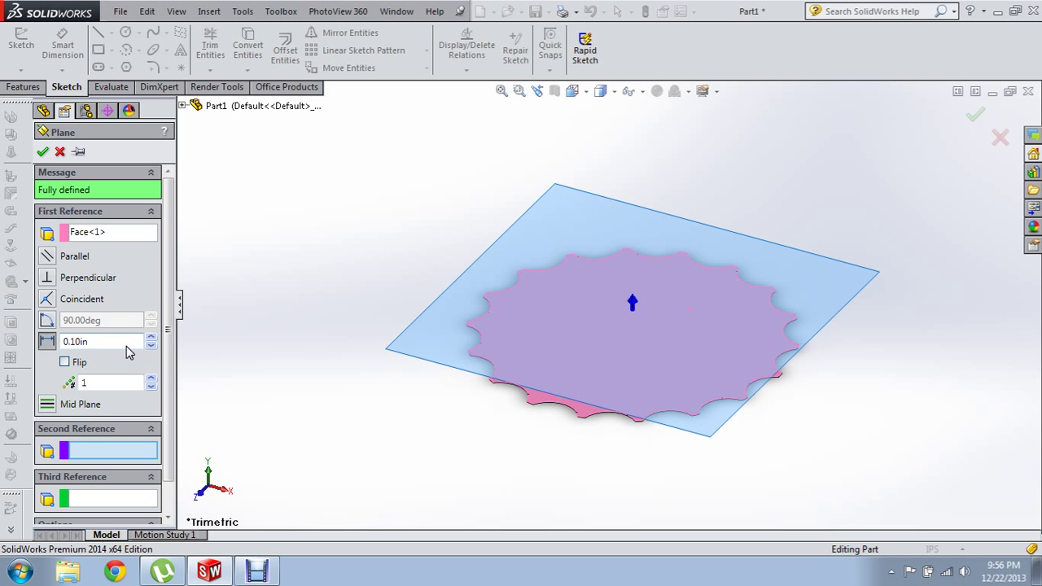
left_click(127, 346)
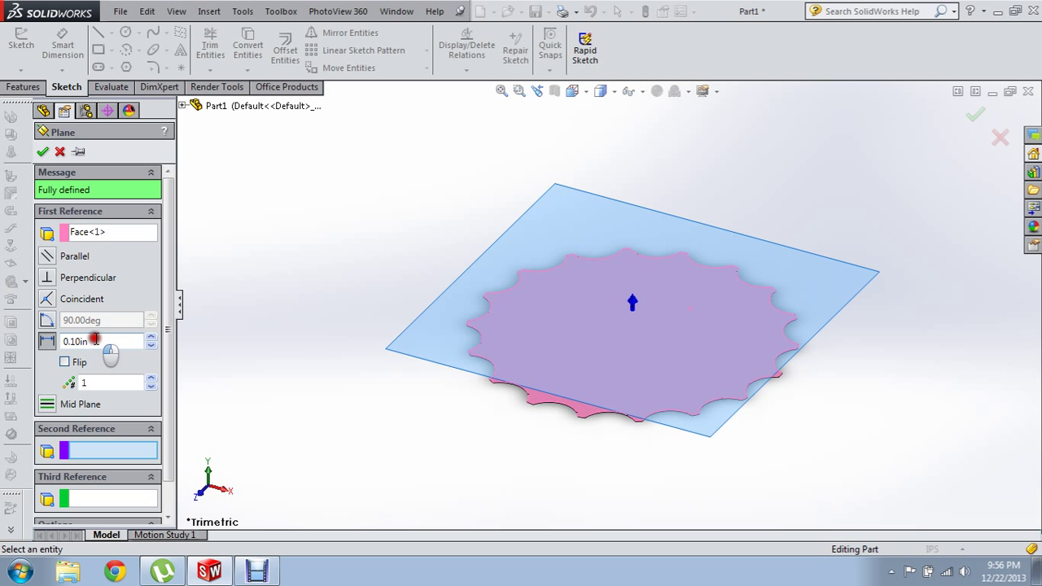
double_click(94, 342)
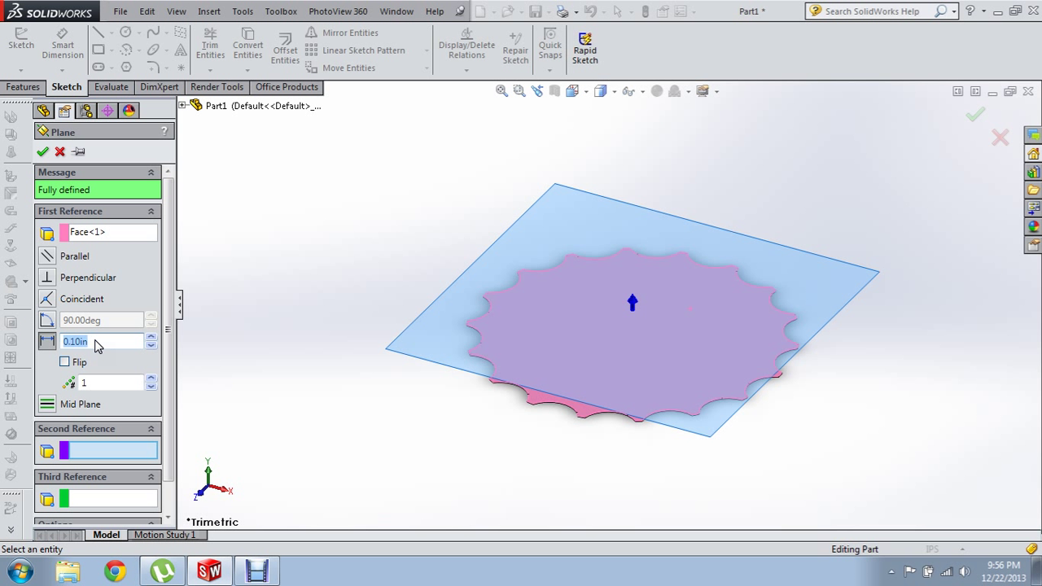
key("BackSpace")
key("Return")
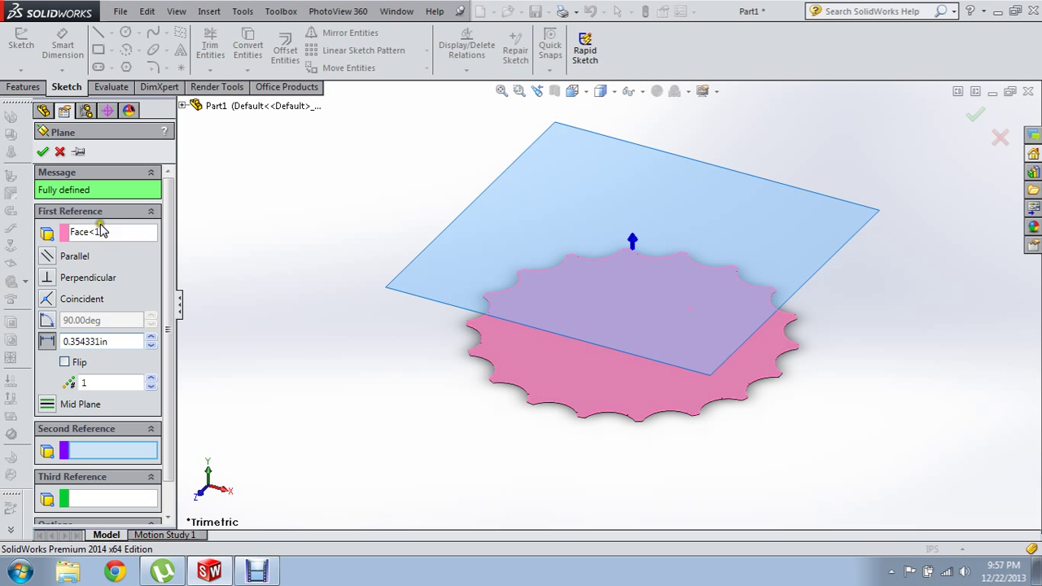
left_click(42, 151)
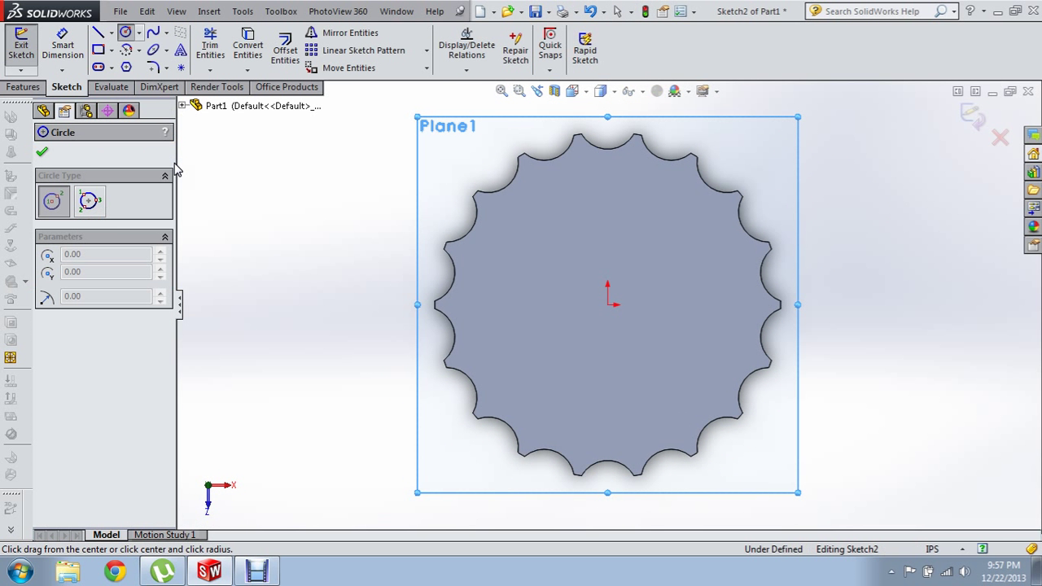
- Sketch a fixed 1.06 in circle centred on the origin on Plane1, then exit the sketch
left_click(608, 305)
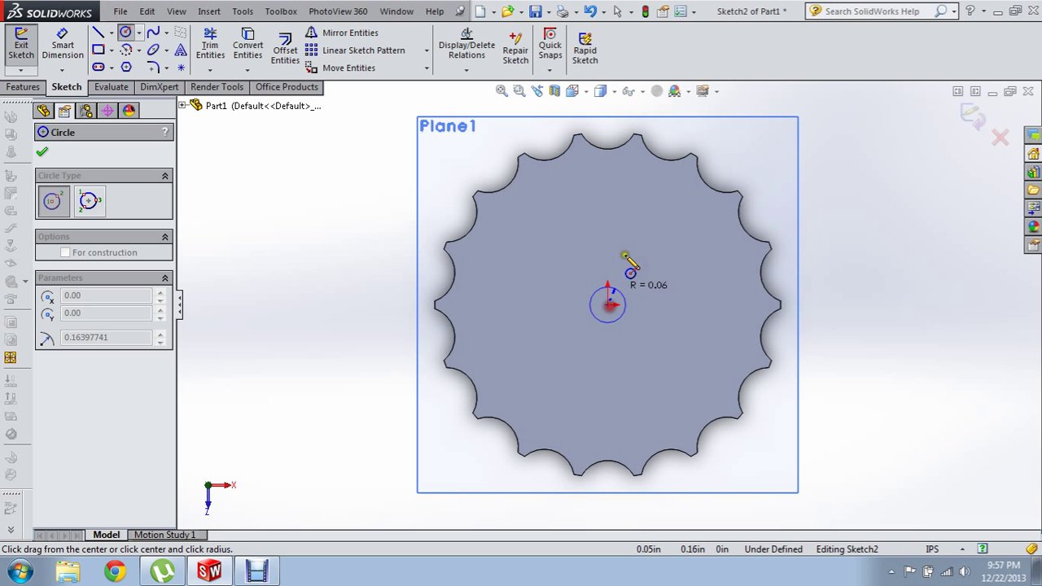
left_click(660, 162)
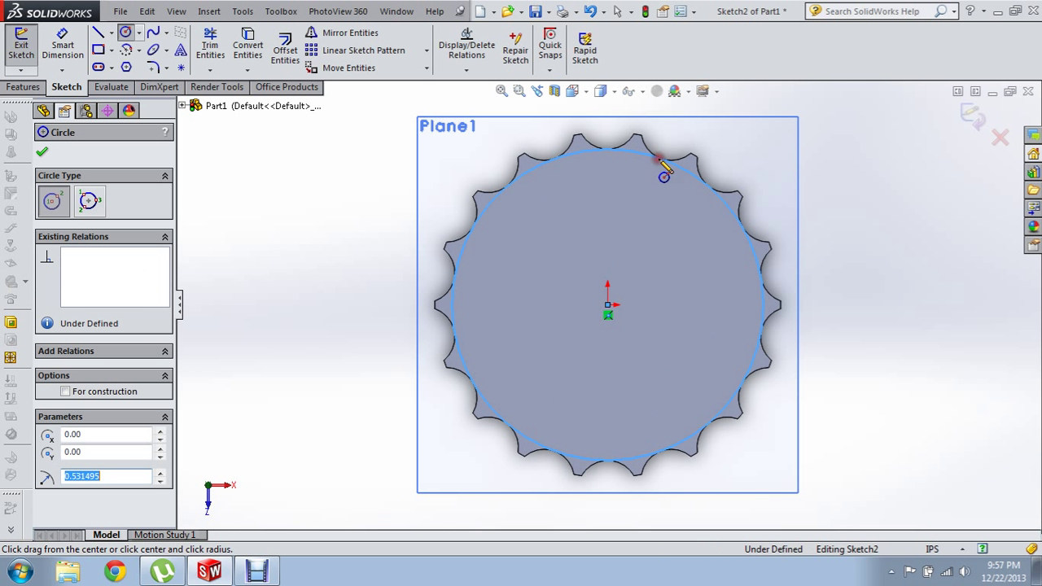
key("Escape")
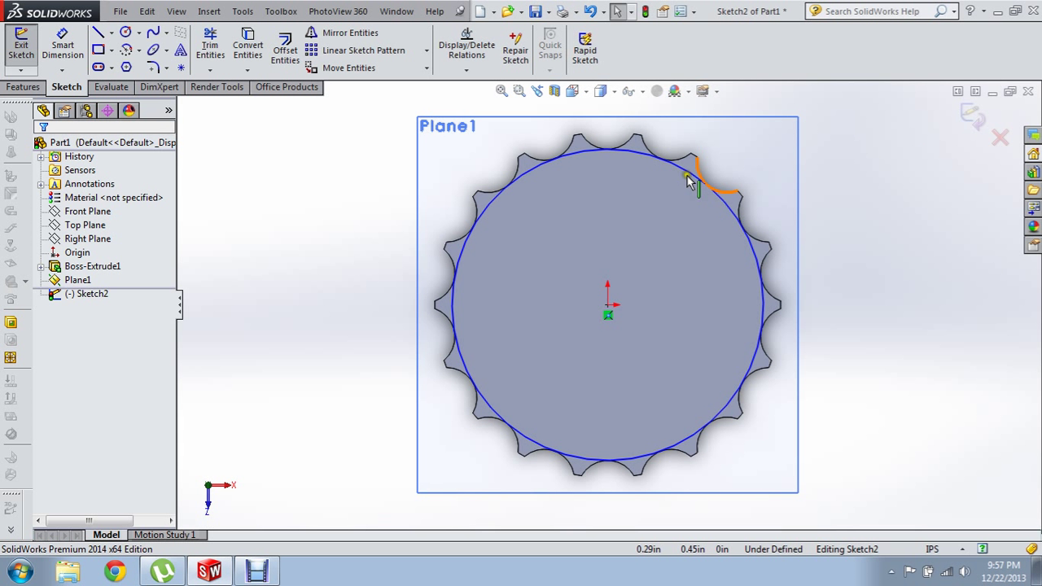
left_click(688, 170)
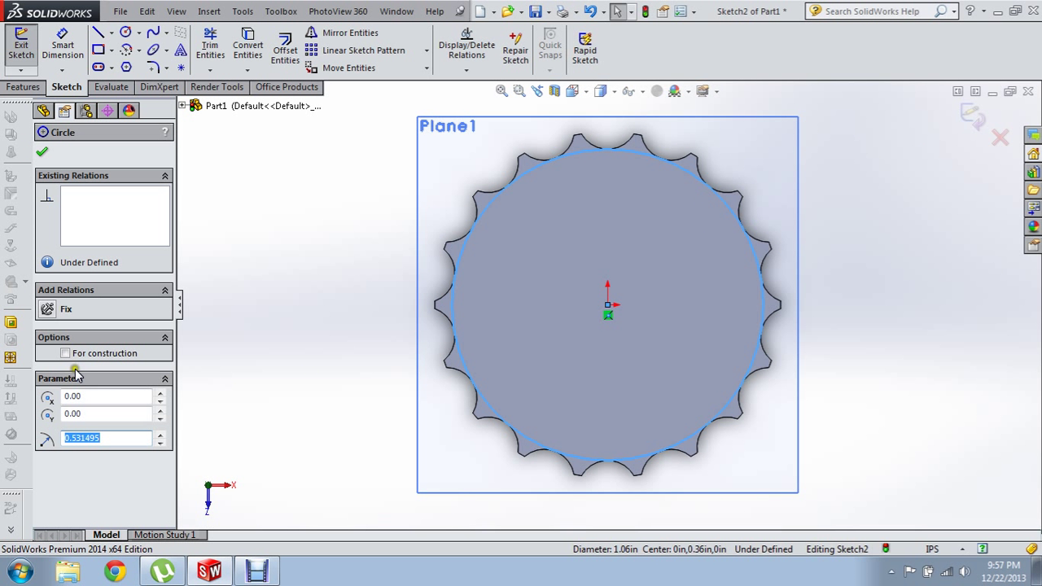
left_click(55, 312)
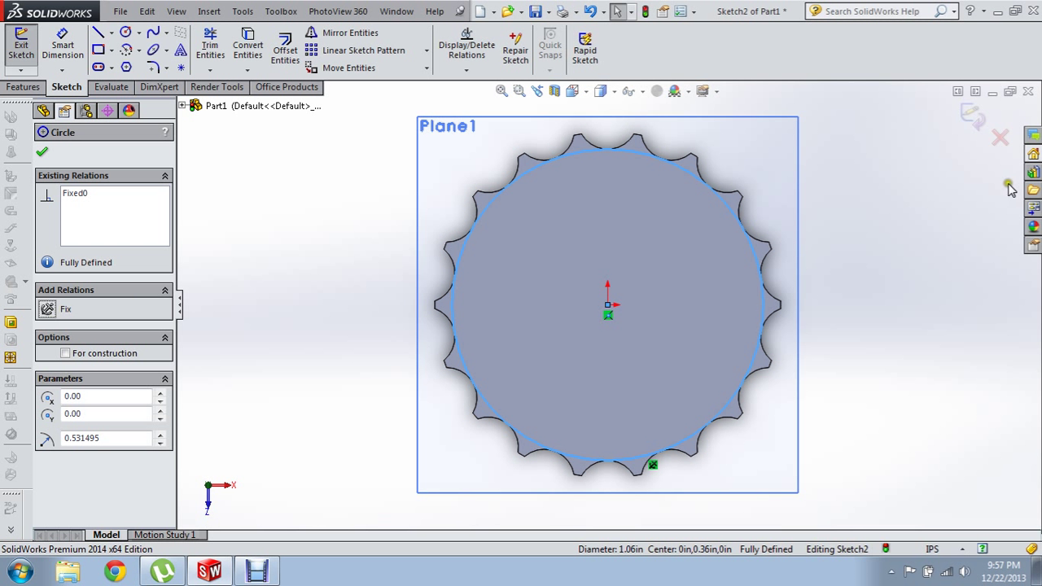
left_click(979, 119)
left_click(980, 119)
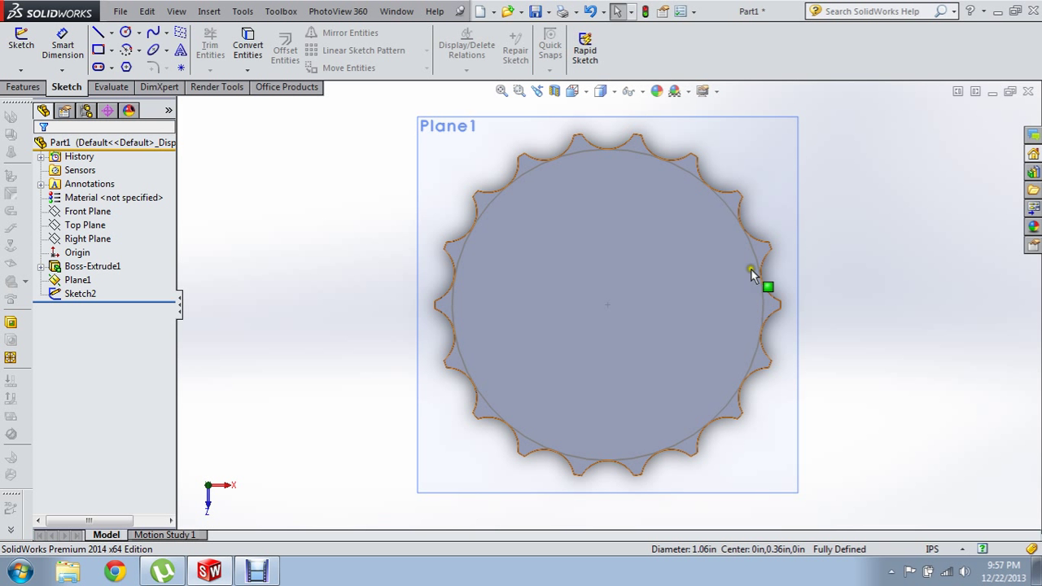
middle_click_drag(745, 273, 531, 139)
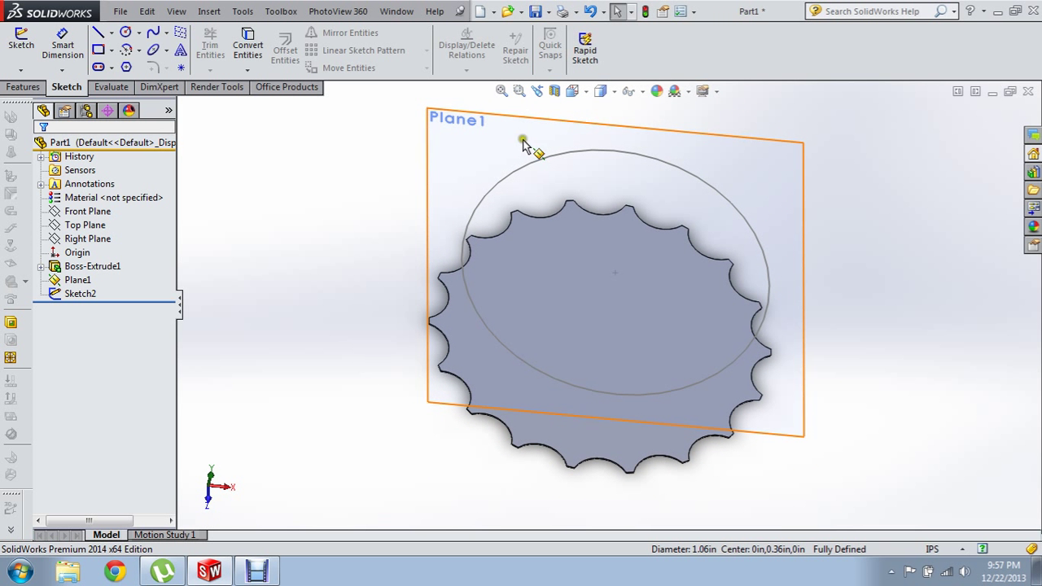
left_click(22, 86)
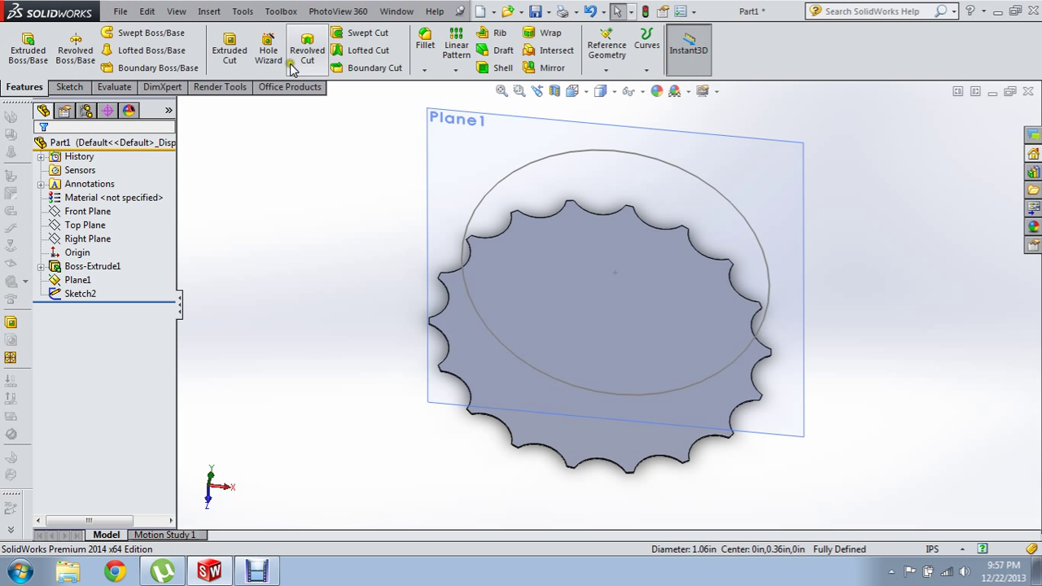
- Loft from the scalloped gear face to the Sketch2 circle
left_click(166, 50)
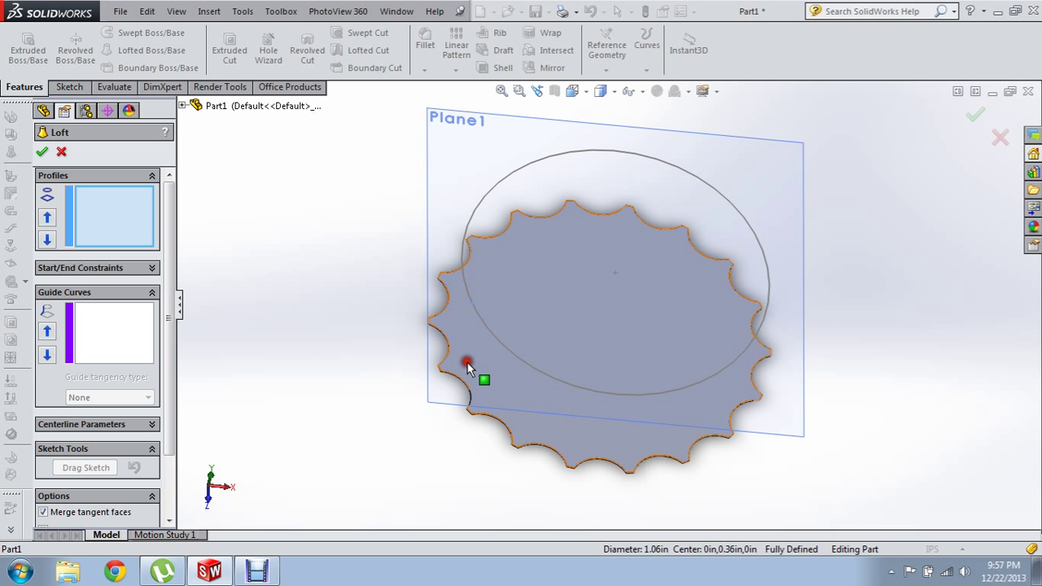
left_click(466, 361)
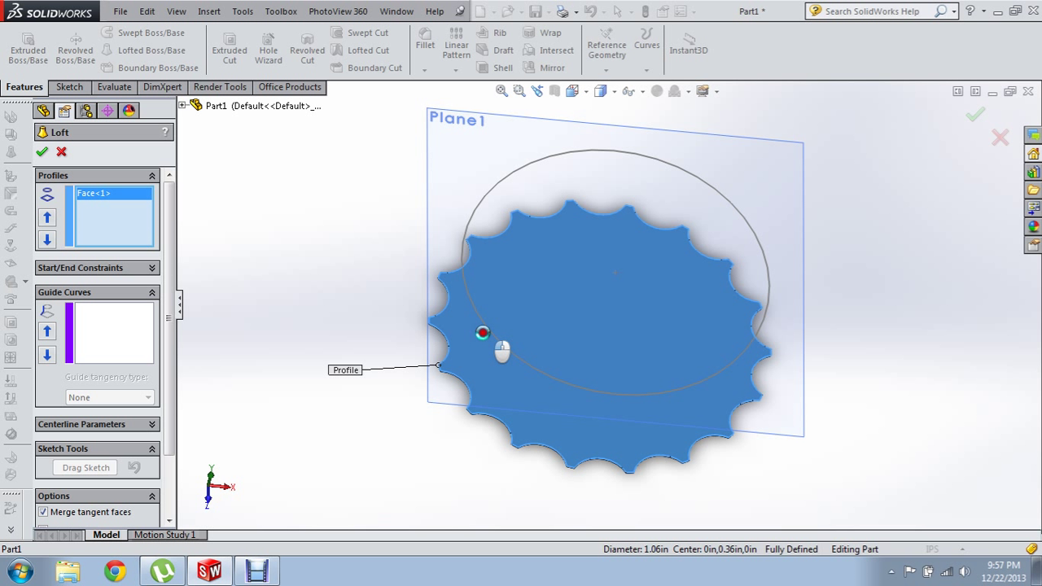
left_click(494, 337)
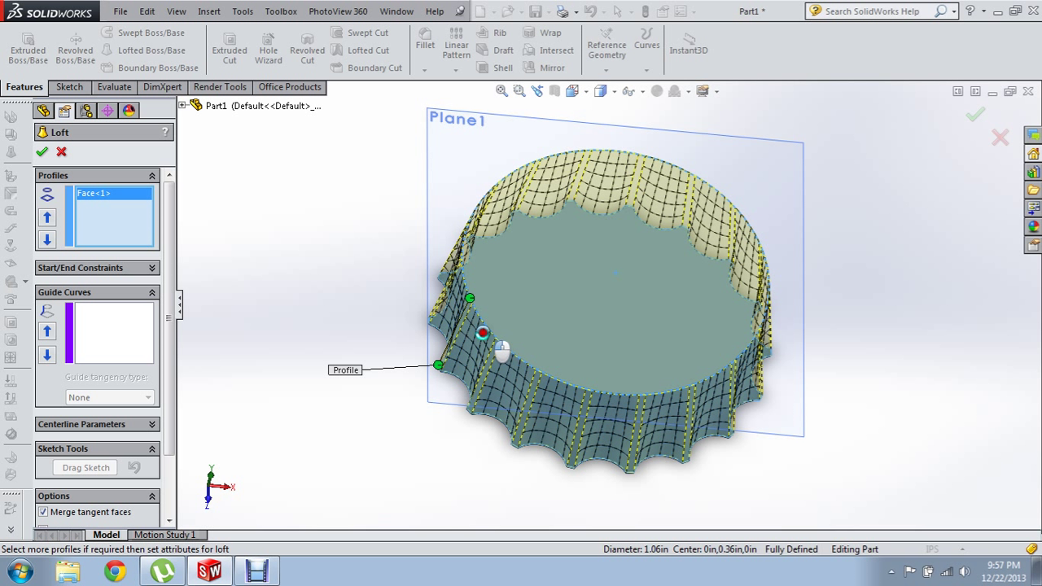
left_click(41, 150)
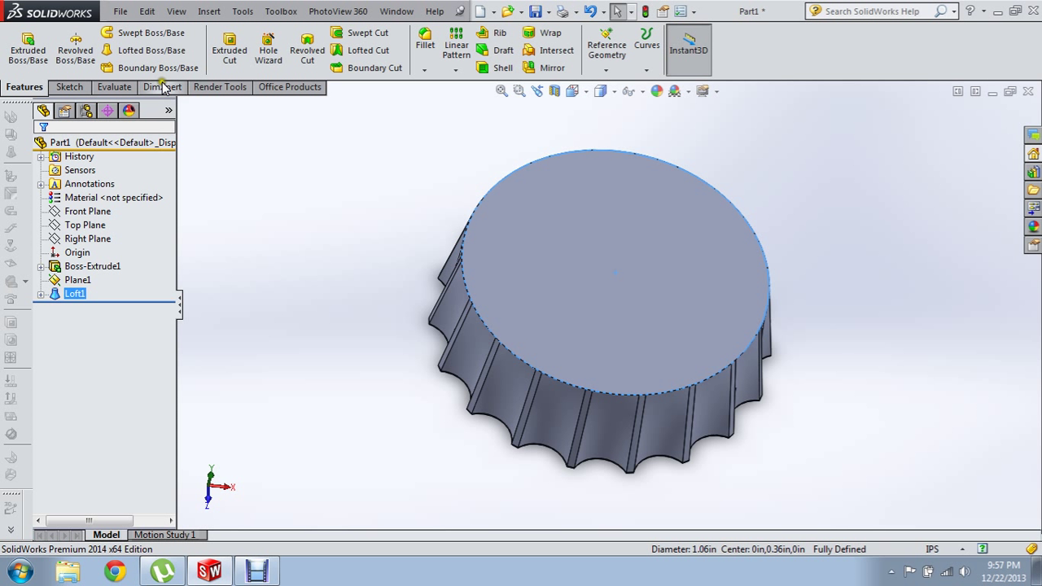
- Fillet the cap's top face edges with a 0.1181 in radius
left_click(424, 70)
left_click(444, 85)
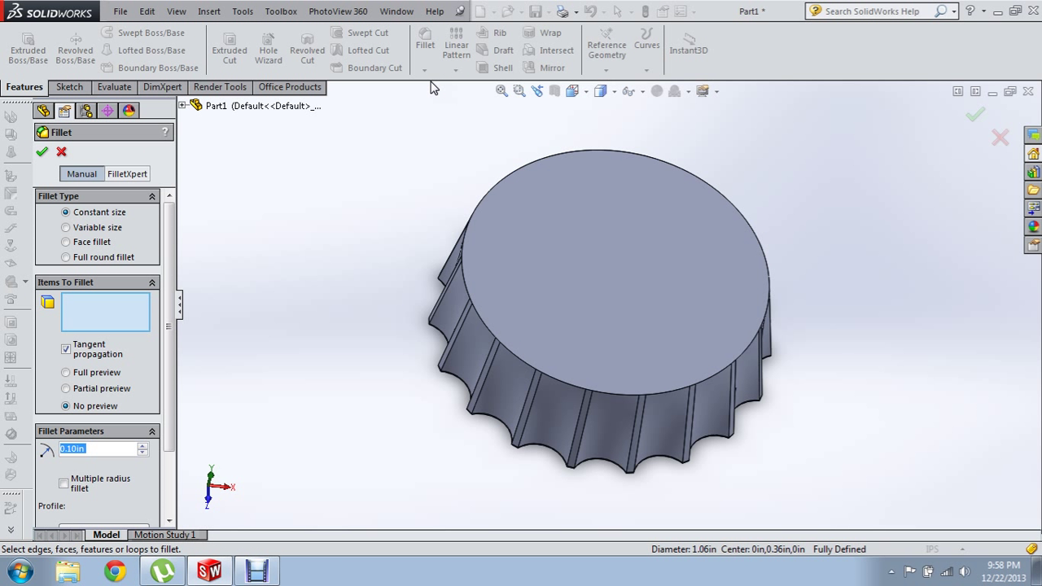
left_click(625, 233)
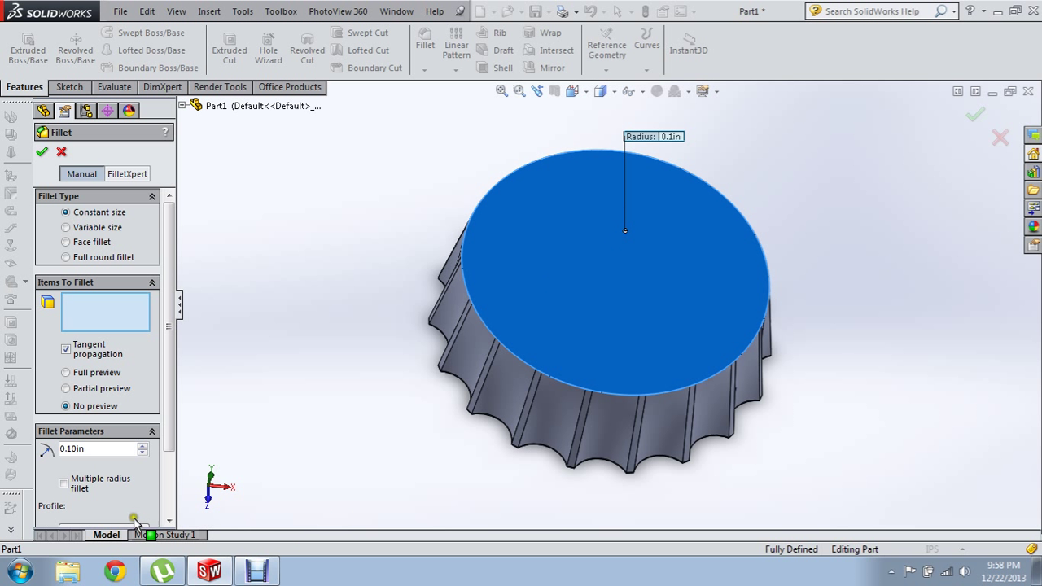
type(".")
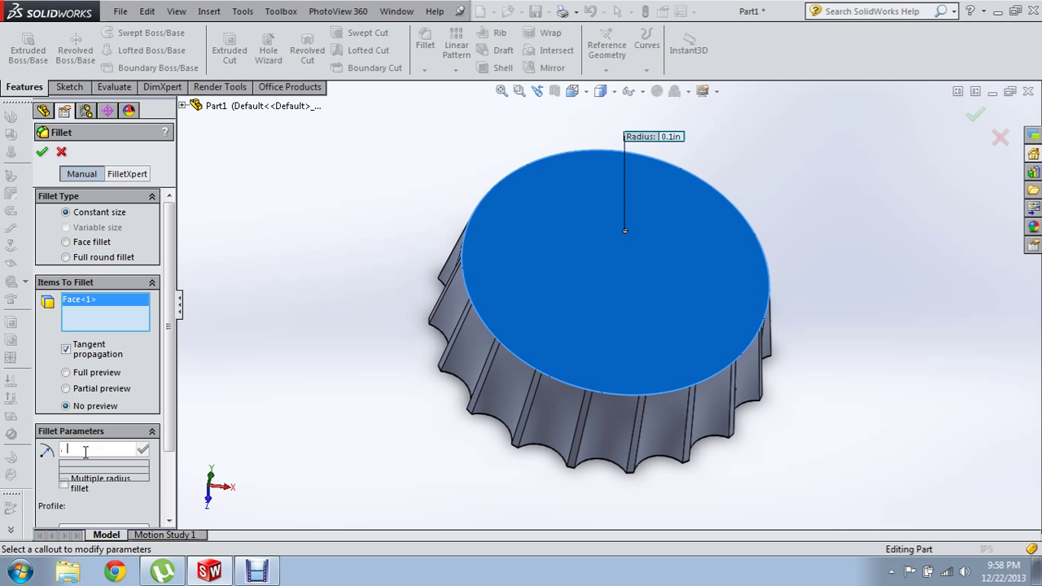
type("118")
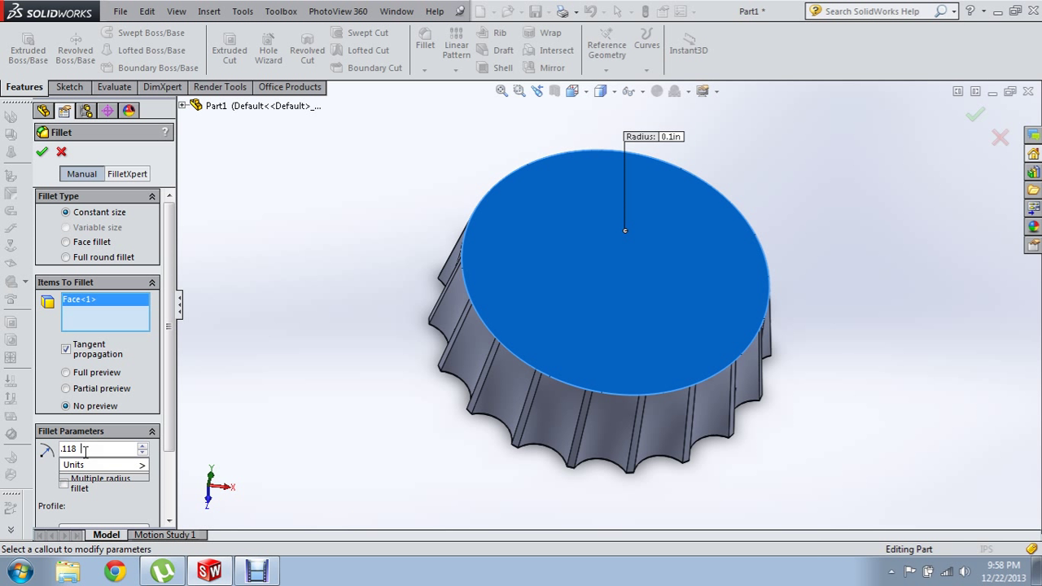
type("11")
key("Return")
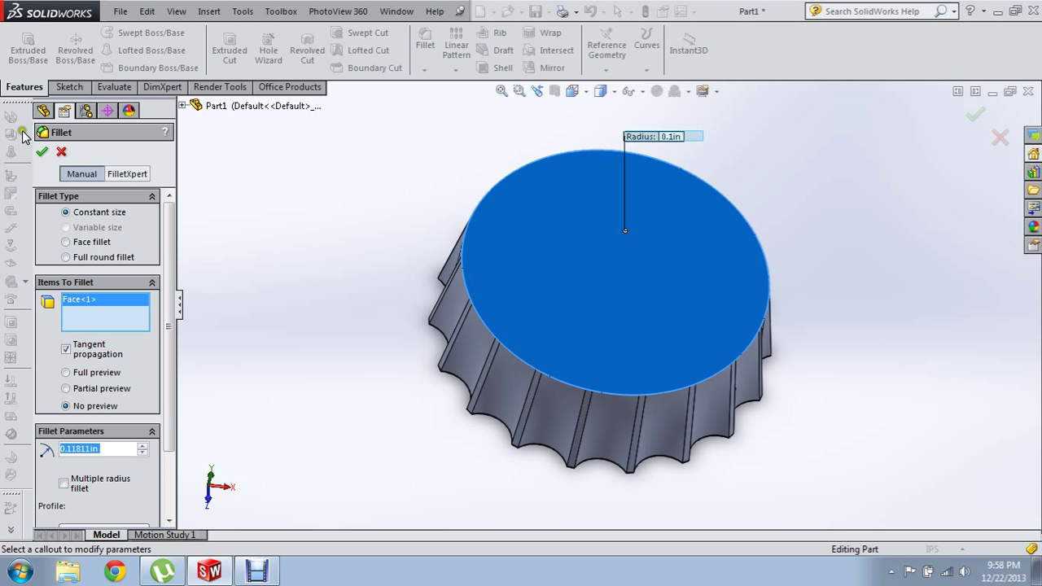
left_click(42, 152)
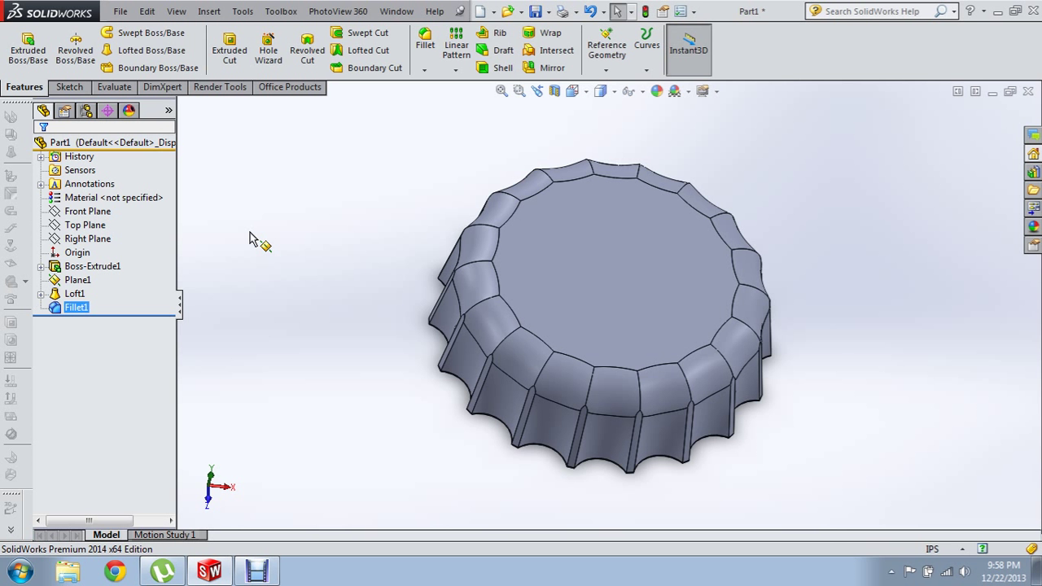
- Shell the cap from its bottom face with a 0.023622 in wall thickness, creating Shell1
mouse_move(437, 332)
middle_mouse_down()
mouse_move(424, 154)
mouse_move(400, 101)
middle_mouse_up()
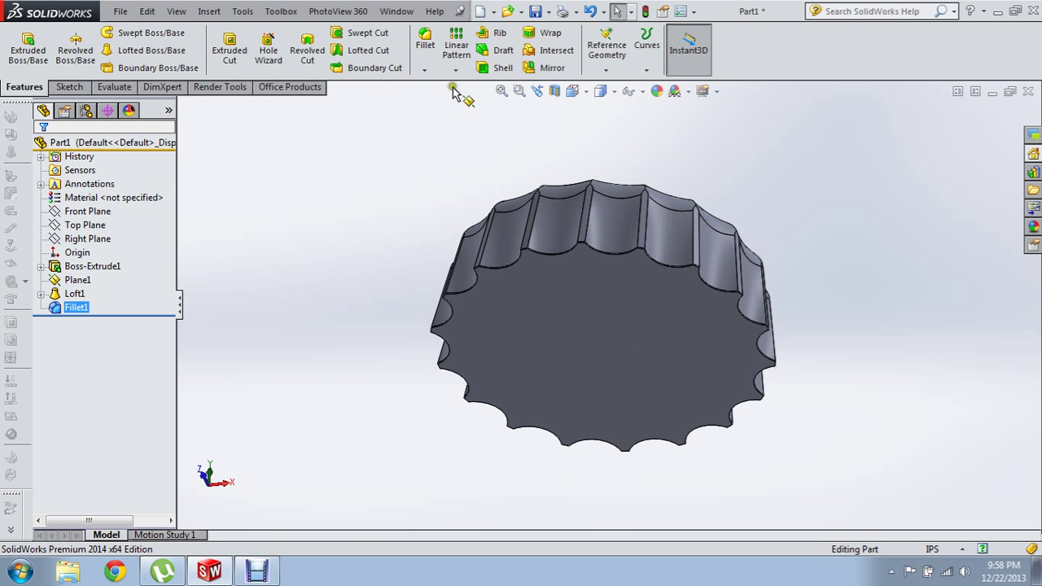
left_click(497, 68)
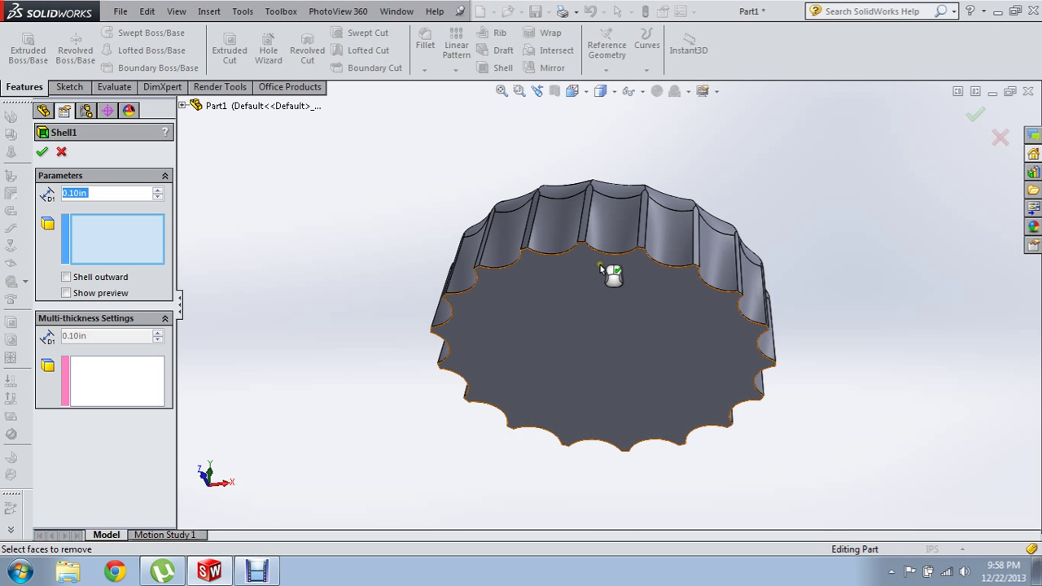
left_click(599, 306)
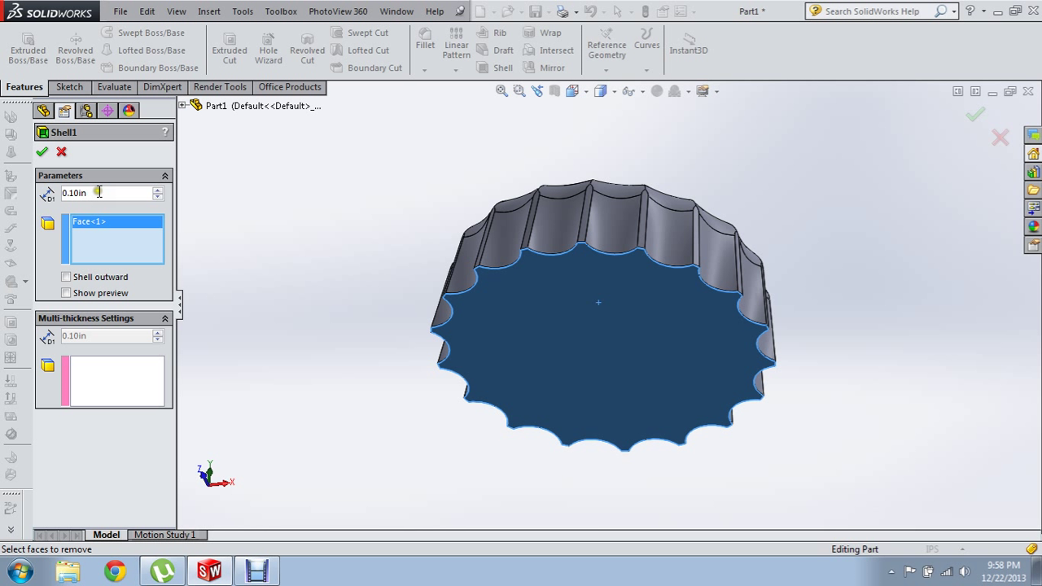
left_click_drag(99, 193, 2, 186)
type(".0")
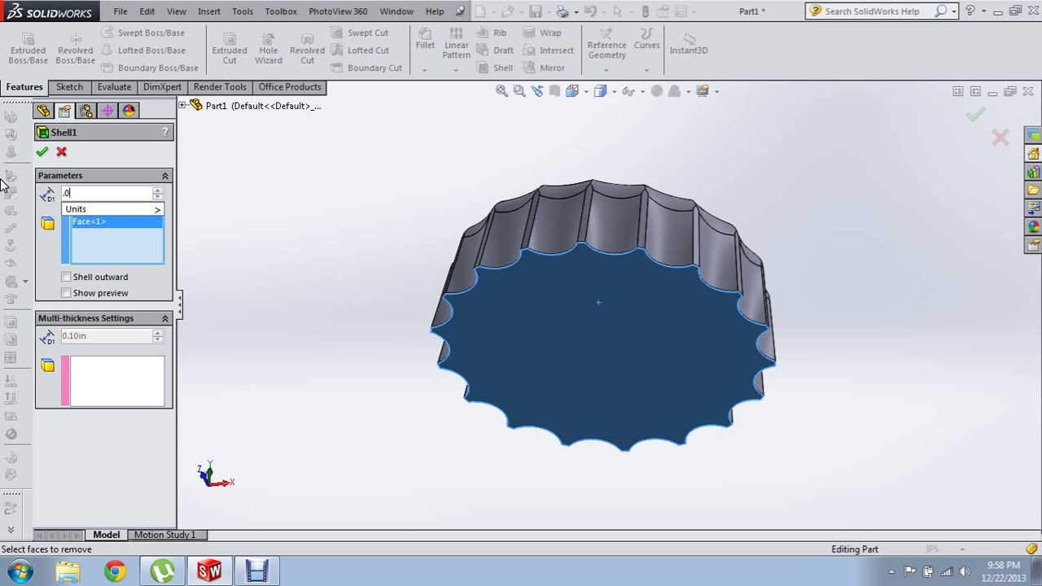
type("23")
type("622")
key("Return")
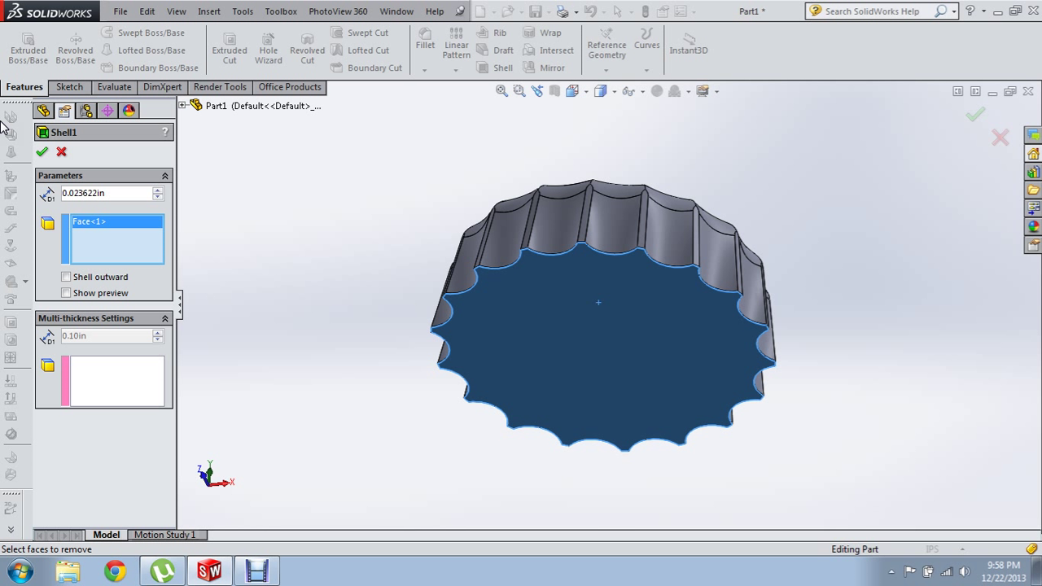
left_click(43, 154)
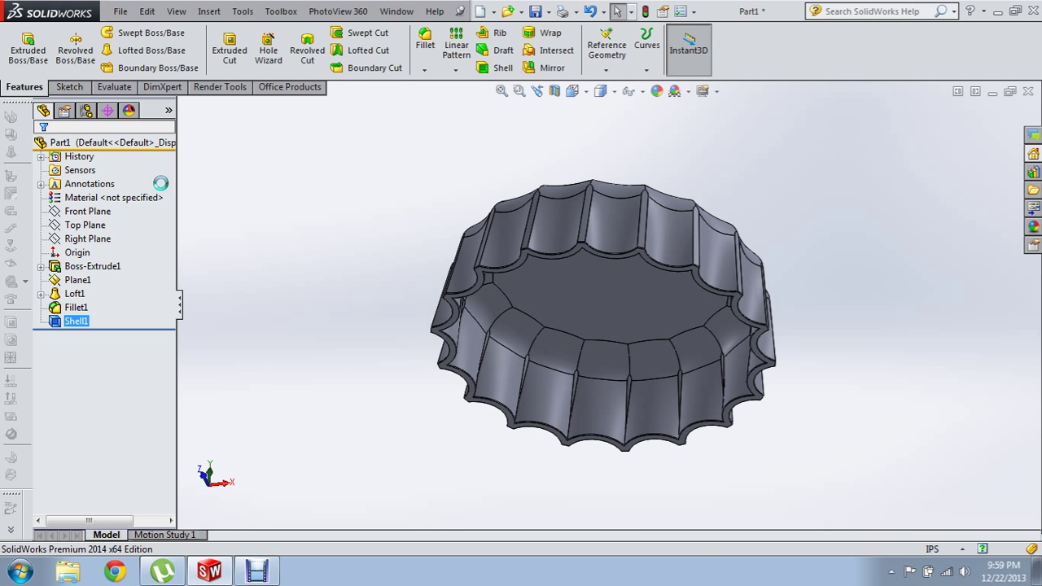
- Assign 1060 Alloy as the cap's material
mouse_move(313, 196)
middle_mouse_down()
mouse_move(256, 302)
mouse_move(209, 291)
middle_mouse_up()
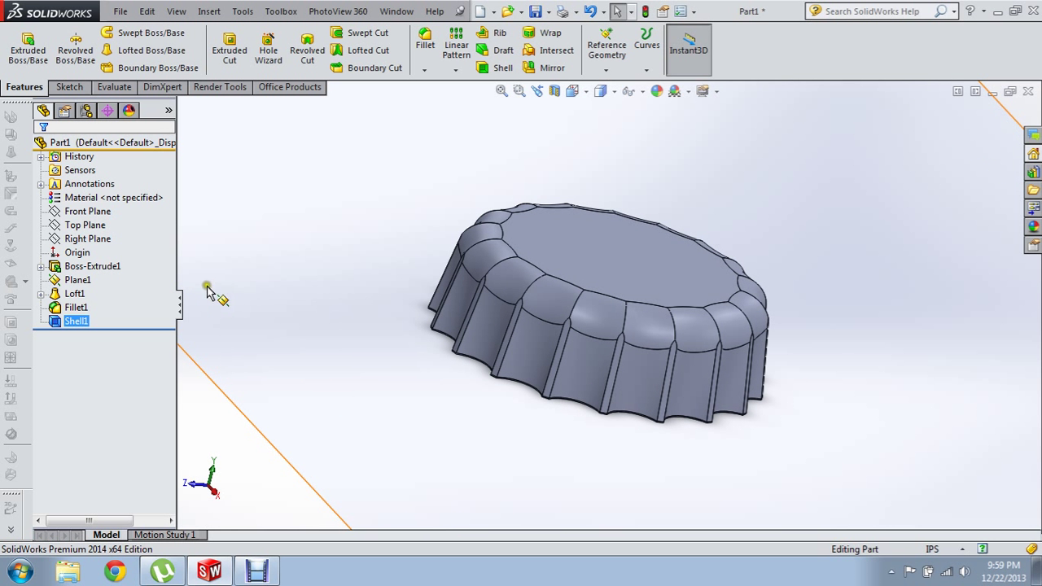
right_click(126, 200)
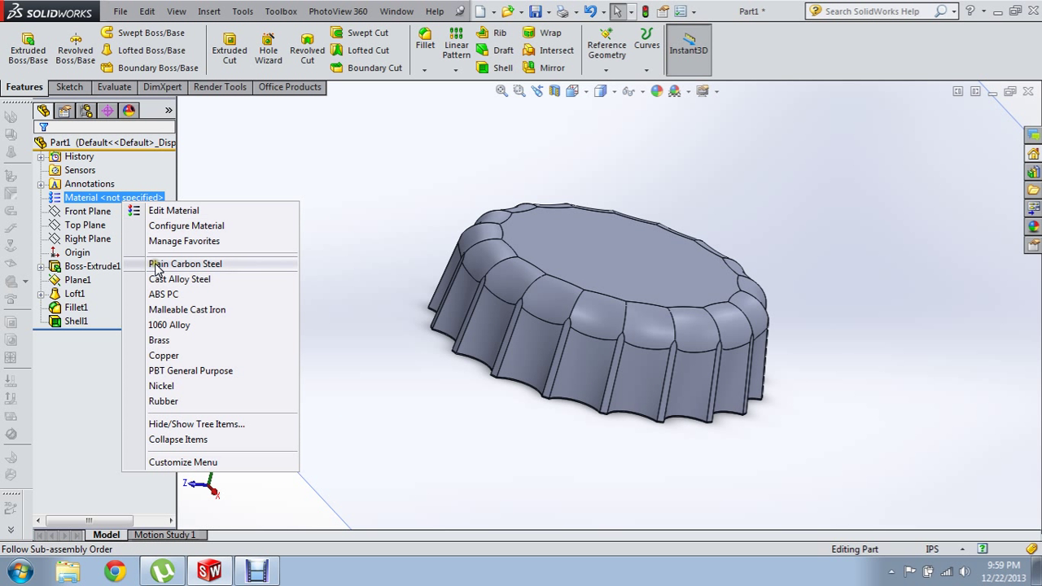
left_click(166, 324)
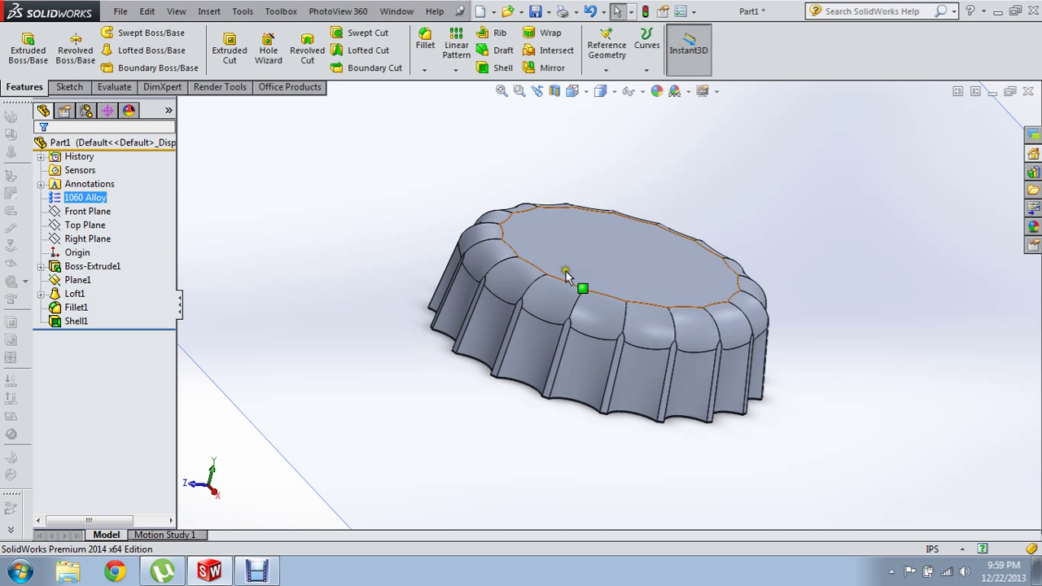
- Select the cap's top face and view it straight on
middle_click_drag(567, 268, 528, 323)
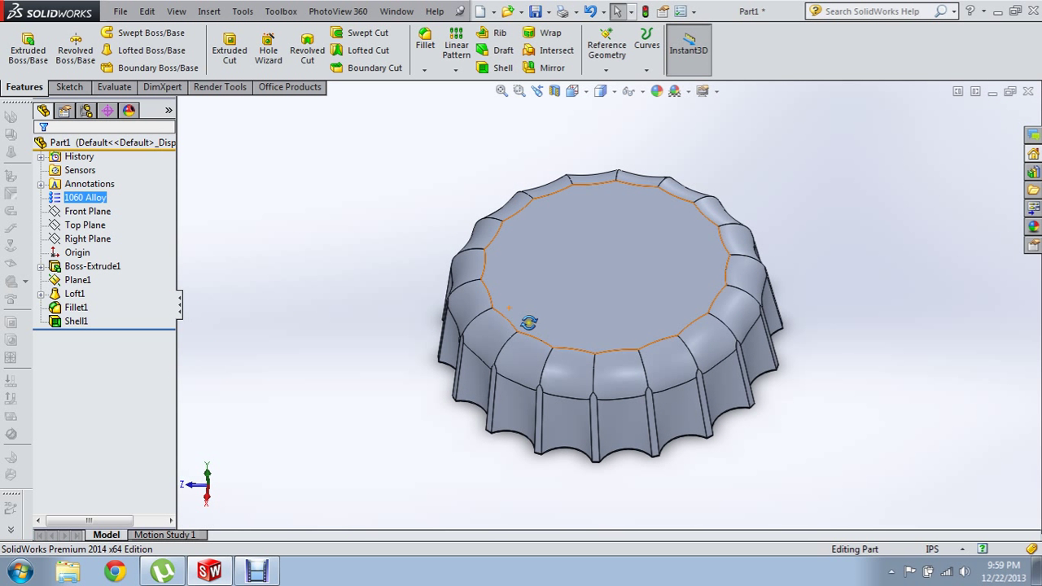
left_click(590, 272)
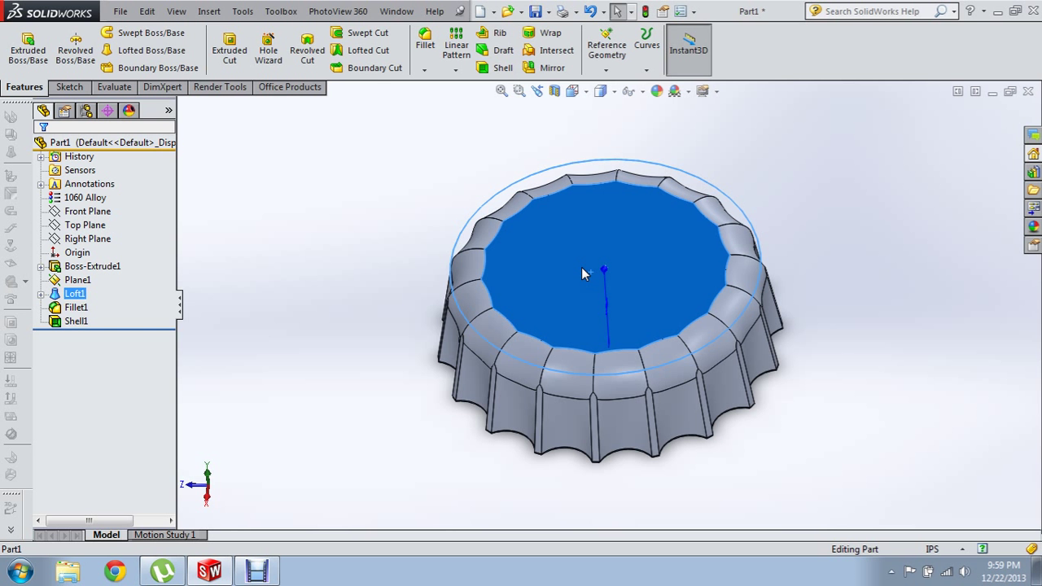
key("ctrl+5")
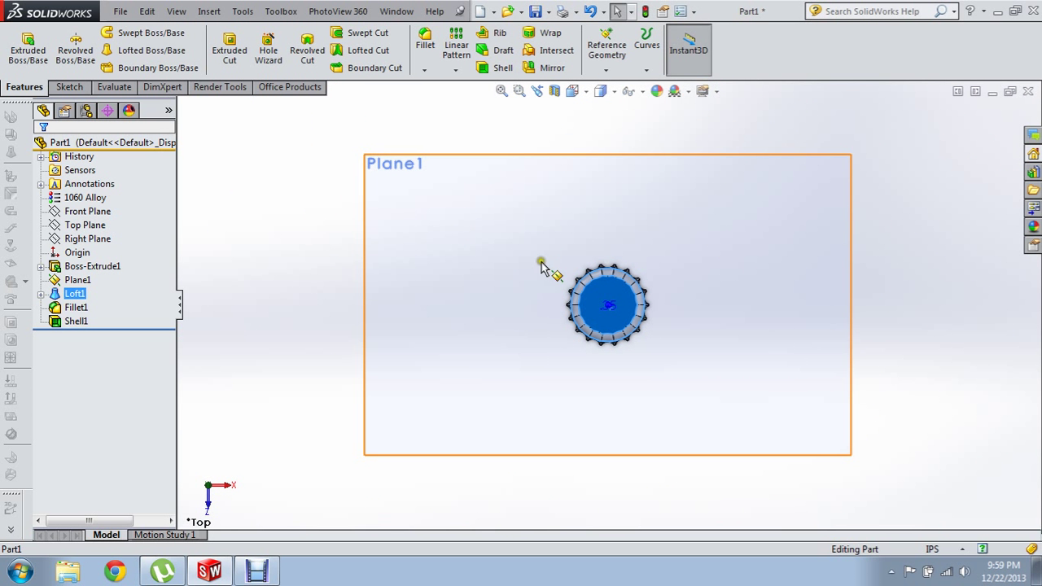
- Draw a small circle of radius about 0.17 centred near the origin
scroll(625, 316, "up", 3)
scroll(624, 314, "up", 3)
scroll(624, 314, "up", 3)
scroll(628, 322, "up", 1)
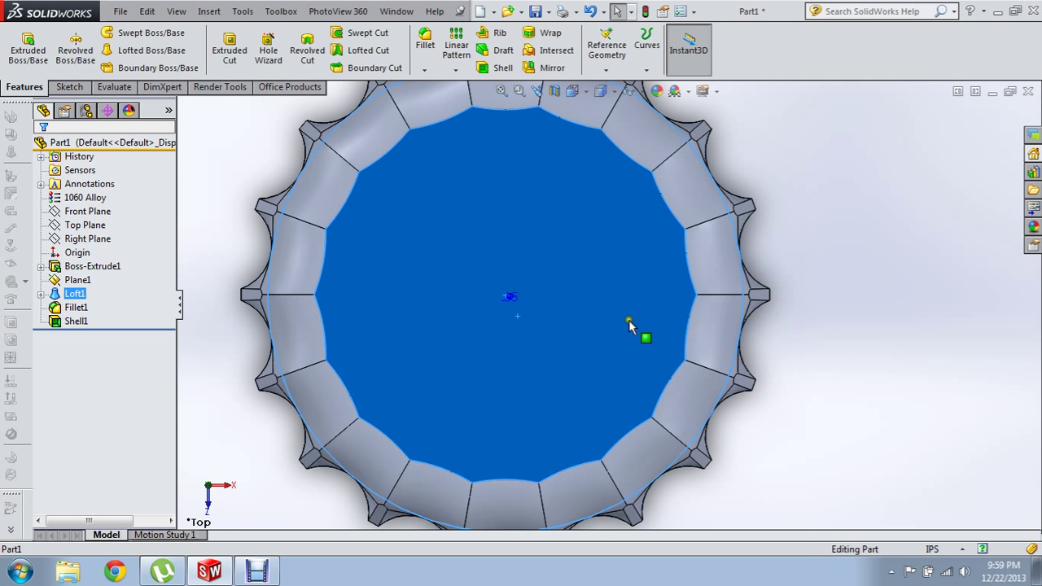
key("c")
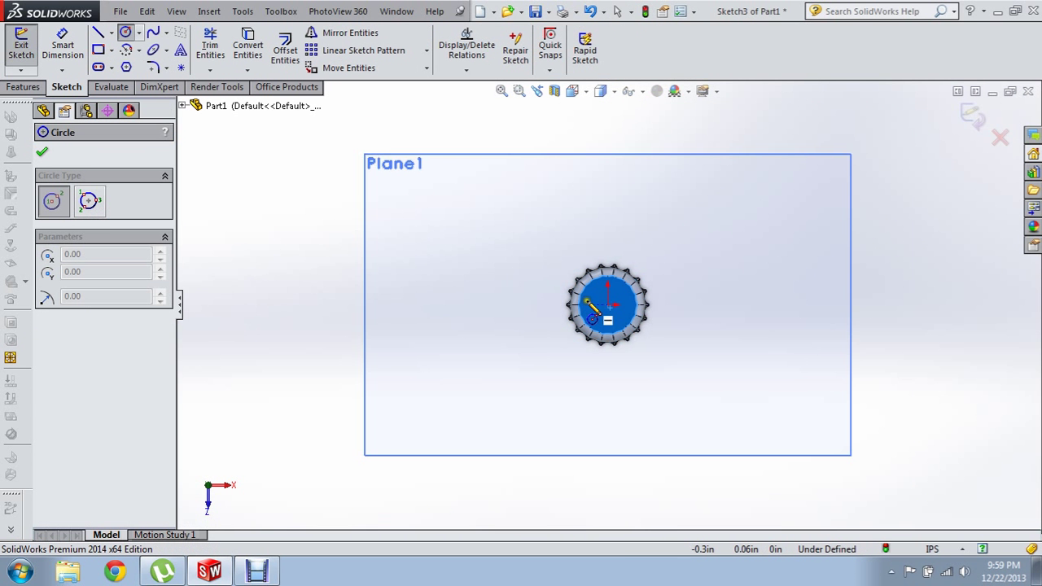
scroll(619, 322, "up", 3)
scroll(649, 338, "up", 2)
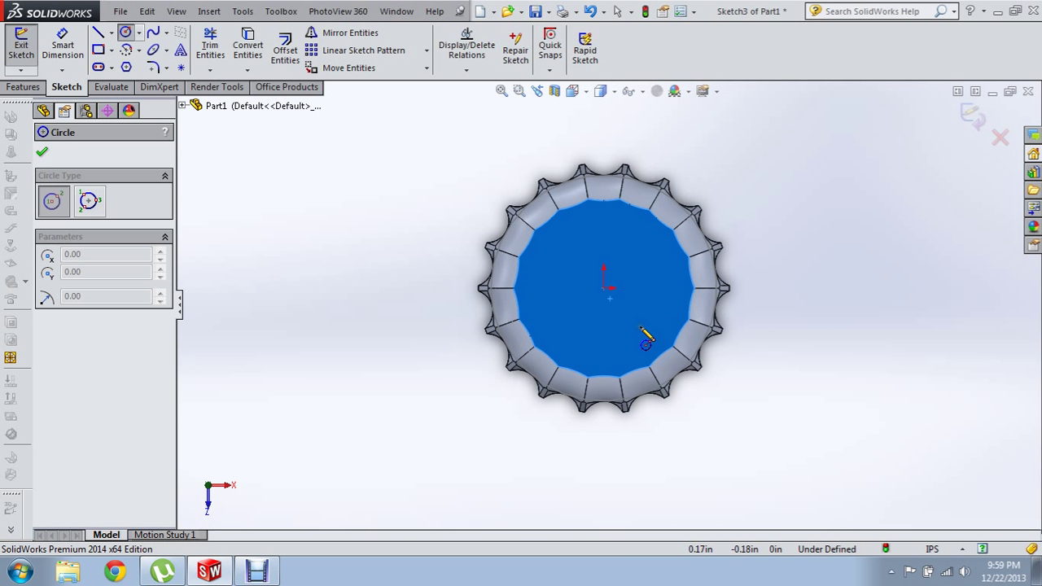
scroll(642, 329, "up", 1)
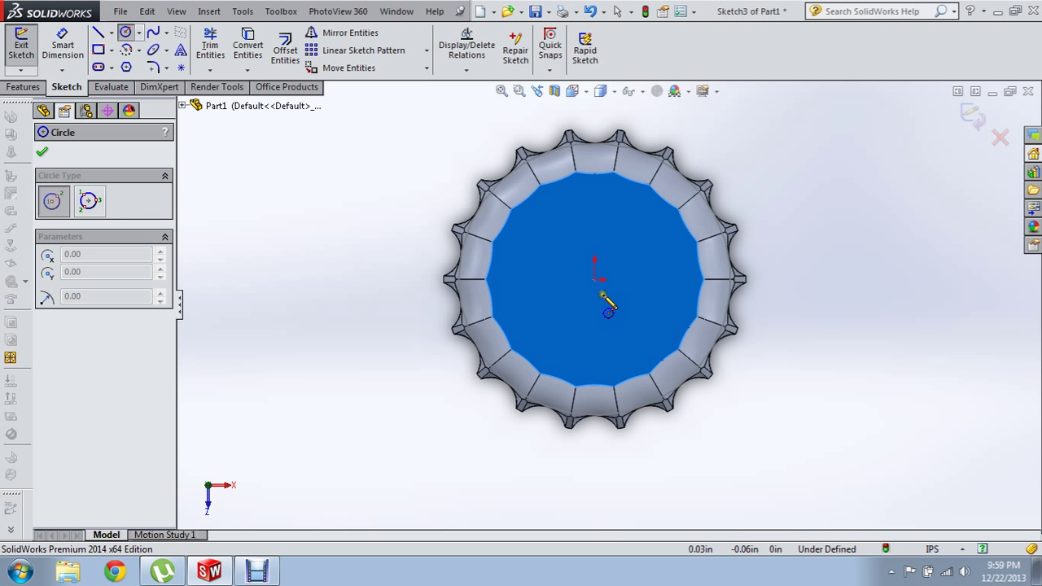
left_click(594, 295)
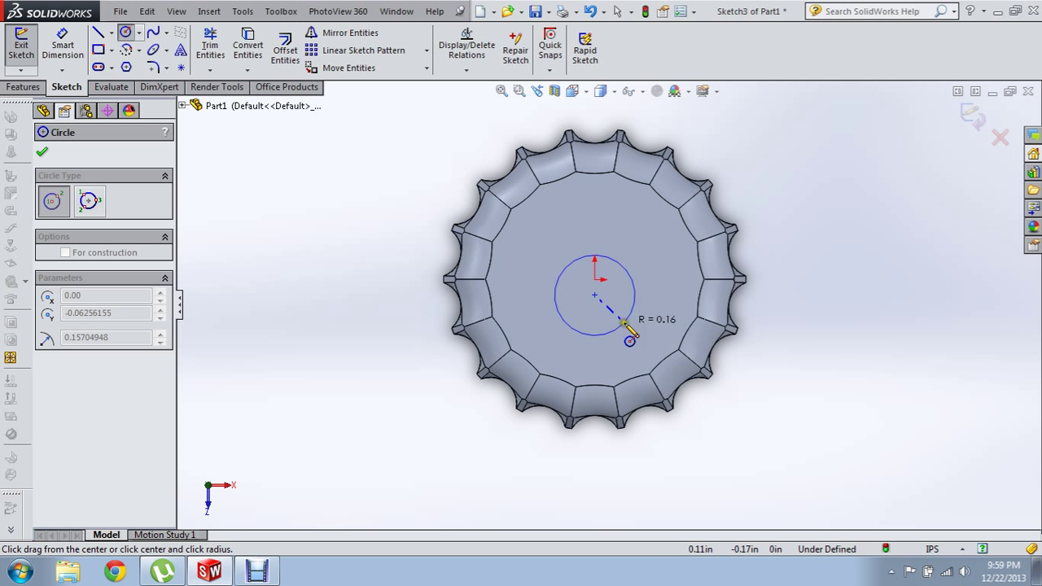
left_click(625, 327)
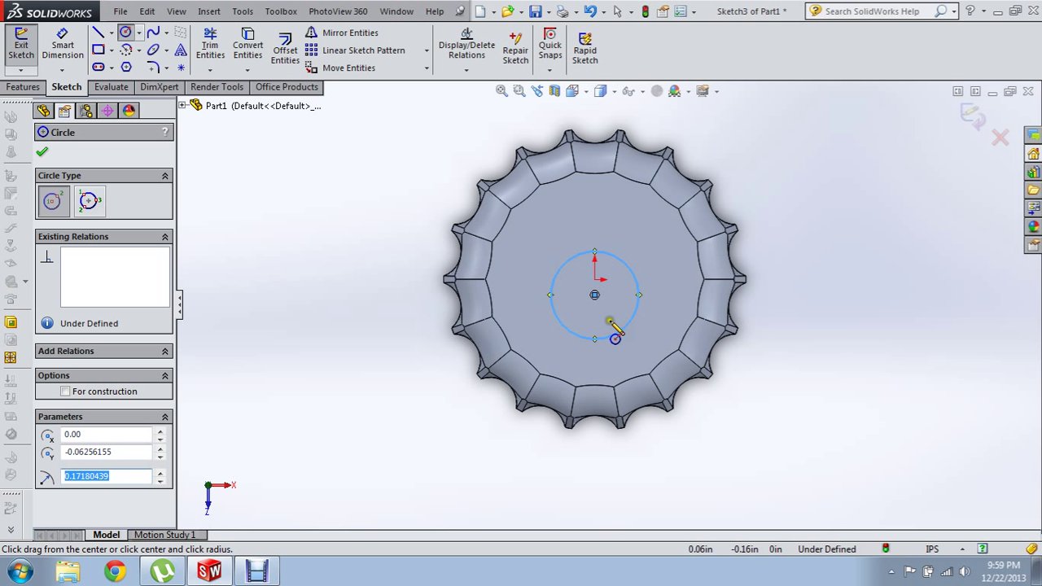
- Draw a four-segment zigzag line chain with two peaks, ending on the circle
key("l")
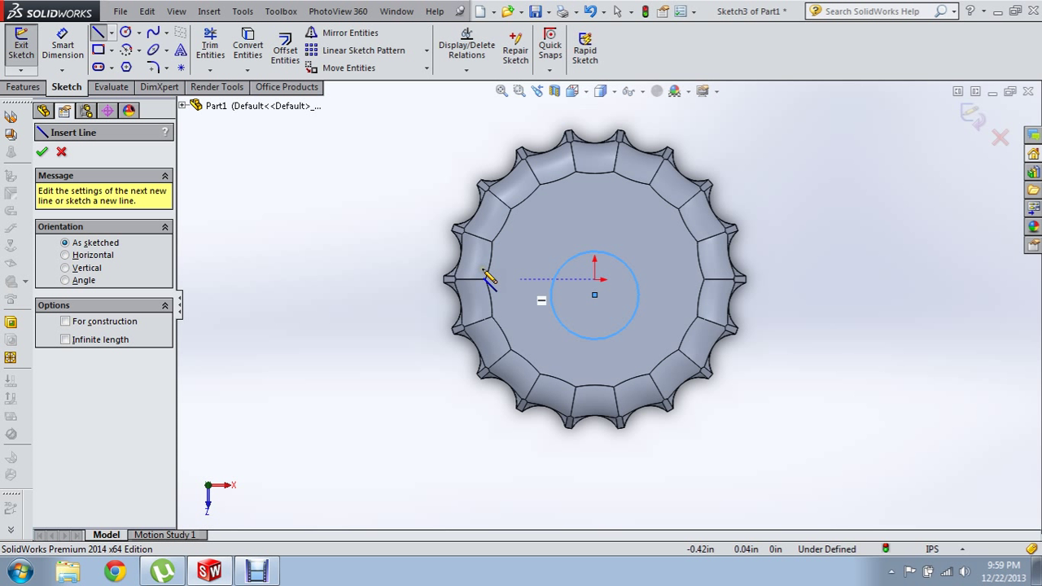
scroll(504, 214, "down", 2)
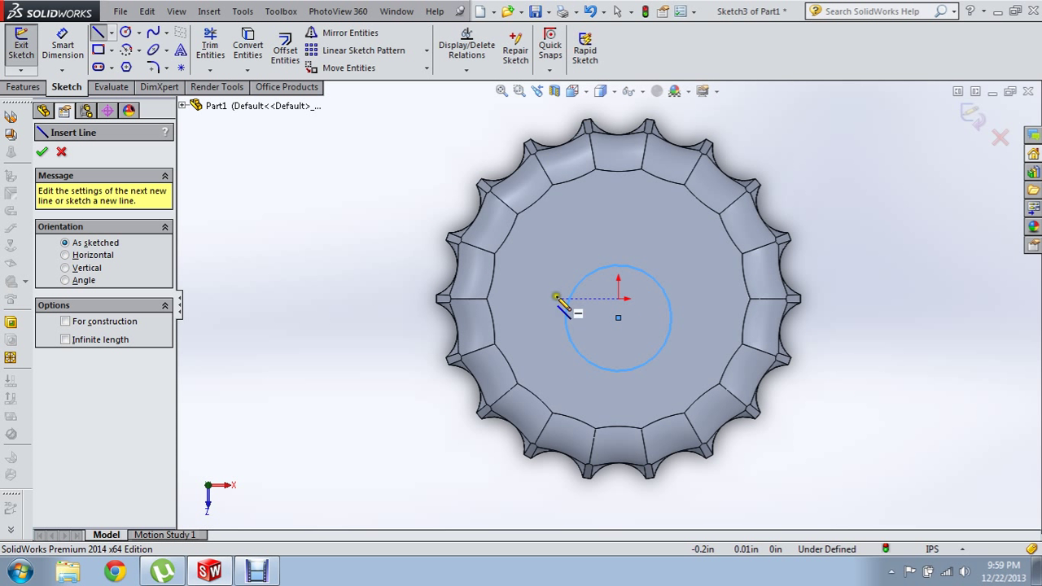
left_click(539, 333)
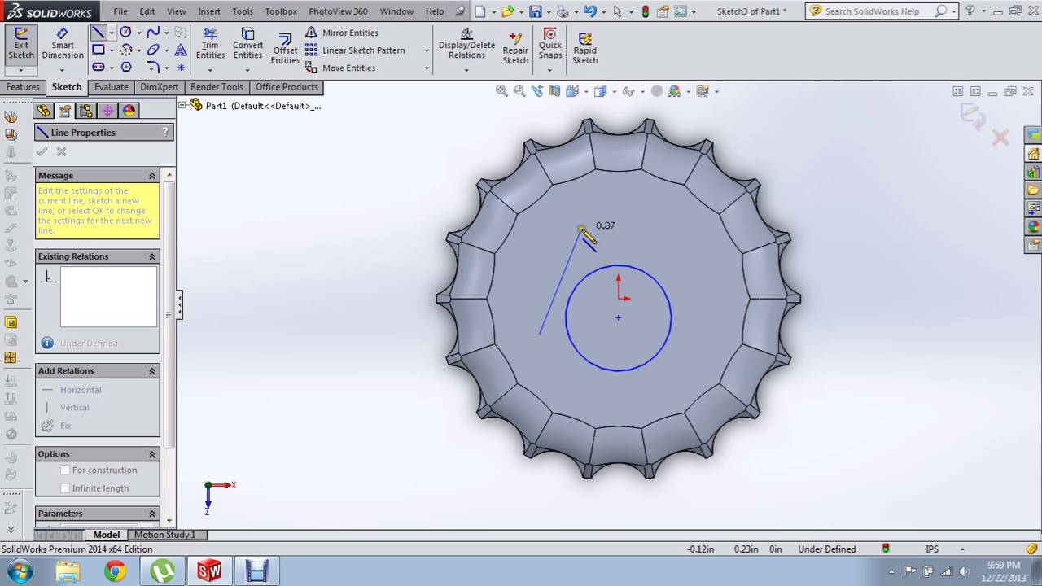
left_click(587, 219)
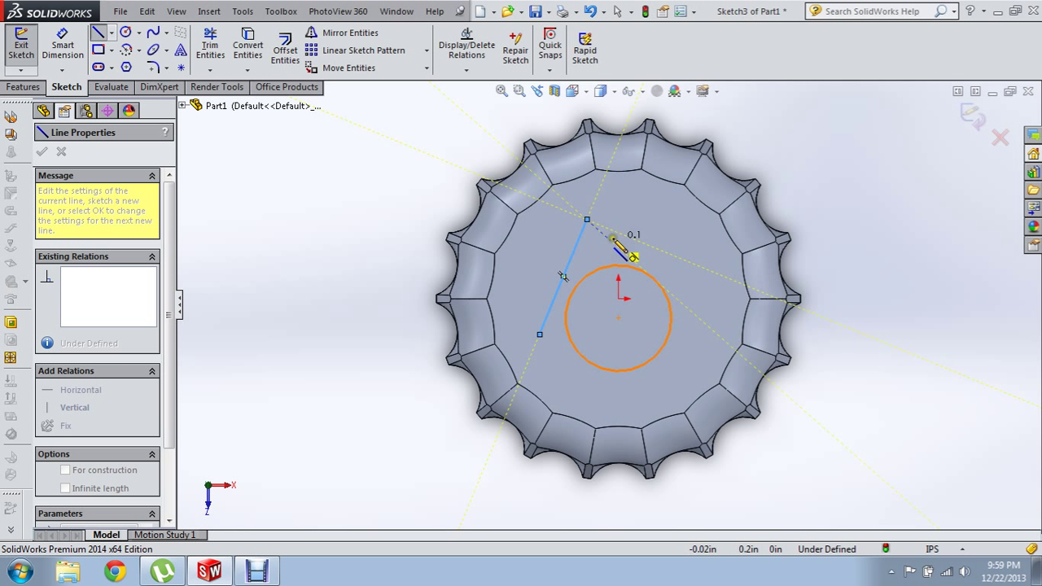
left_click(618, 246)
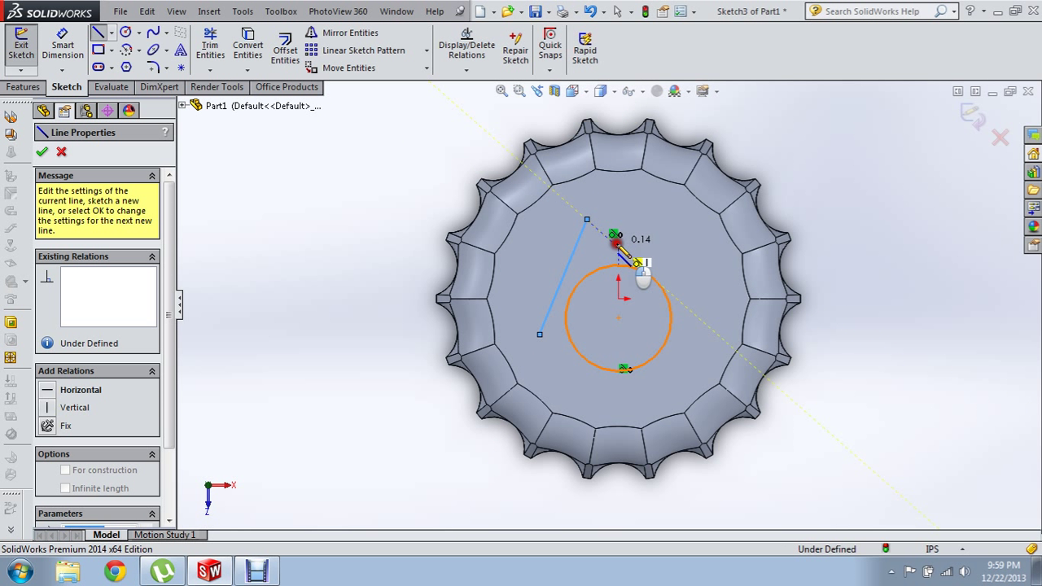
left_click(636, 227)
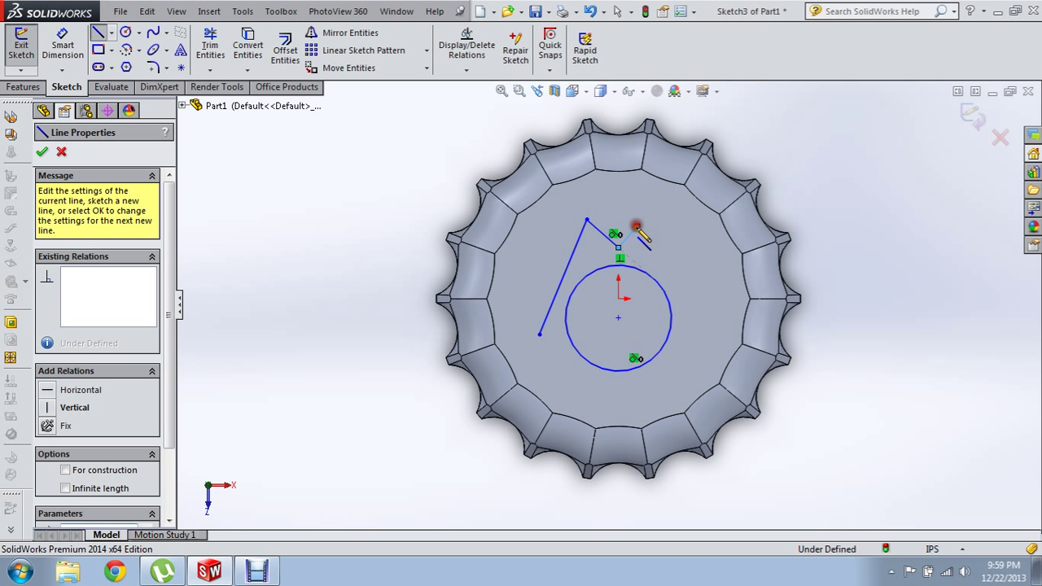
left_click(652, 278)
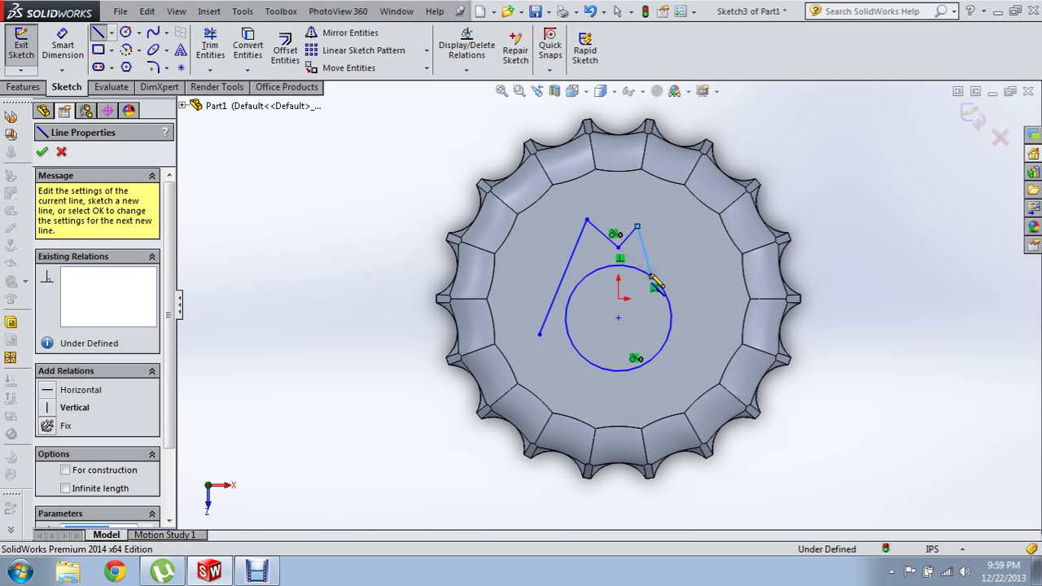
key("Escape")
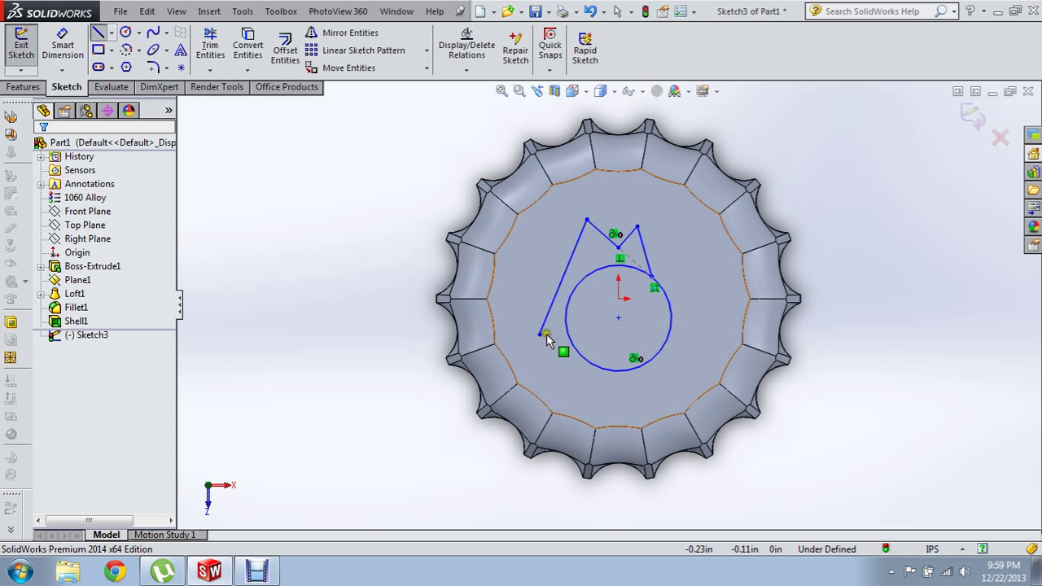
- Move the line's lower endpoint onto the circle and make it coincident
mouse_move(540, 335)
left_mouse_down()
mouse_move(571, 293)
mouse_move(567, 316)
left_mouse_up()
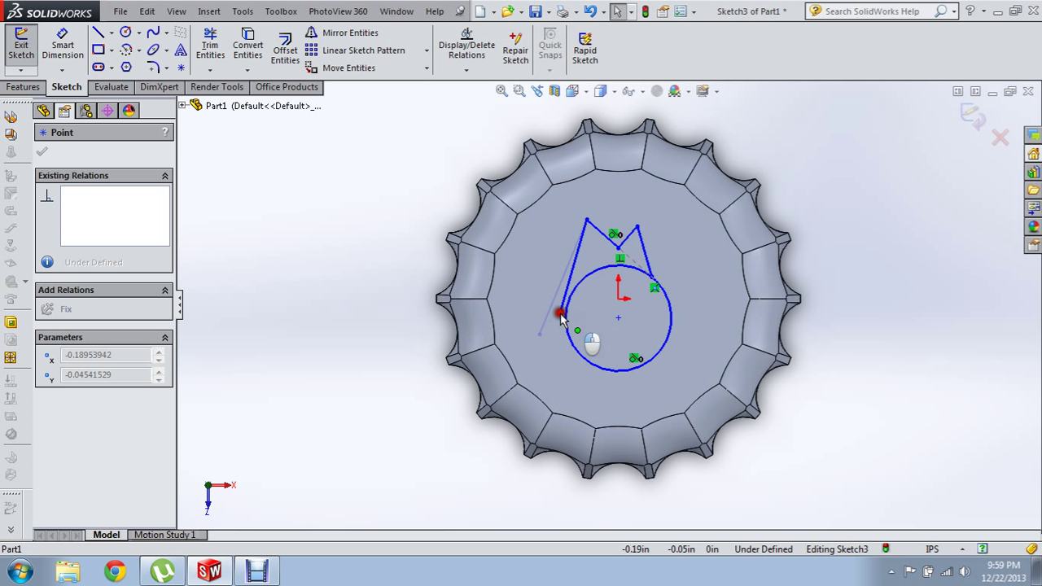
left_click(567, 314, "ctrl")
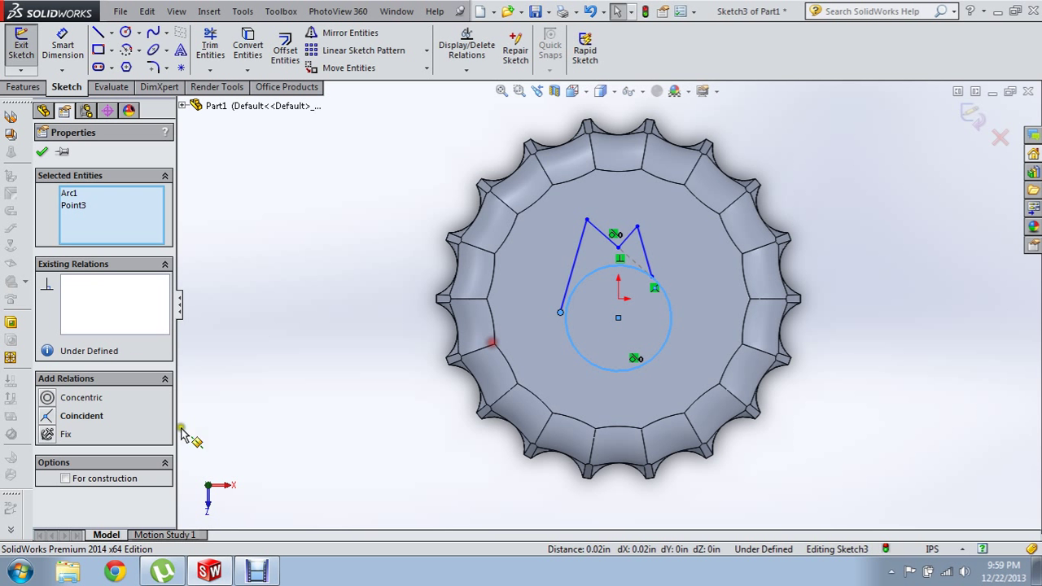
left_click(49, 415)
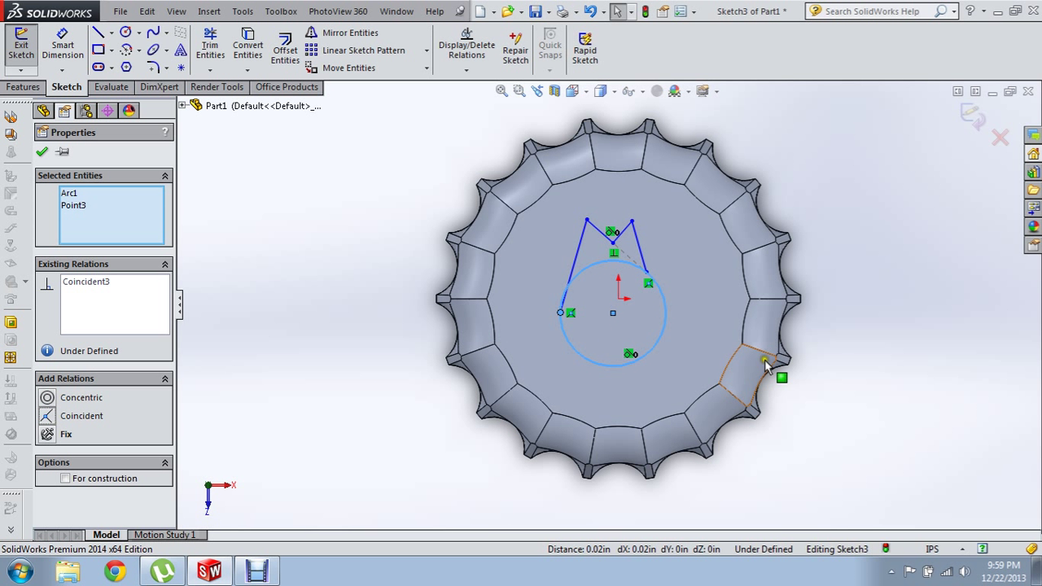
left_click(727, 332)
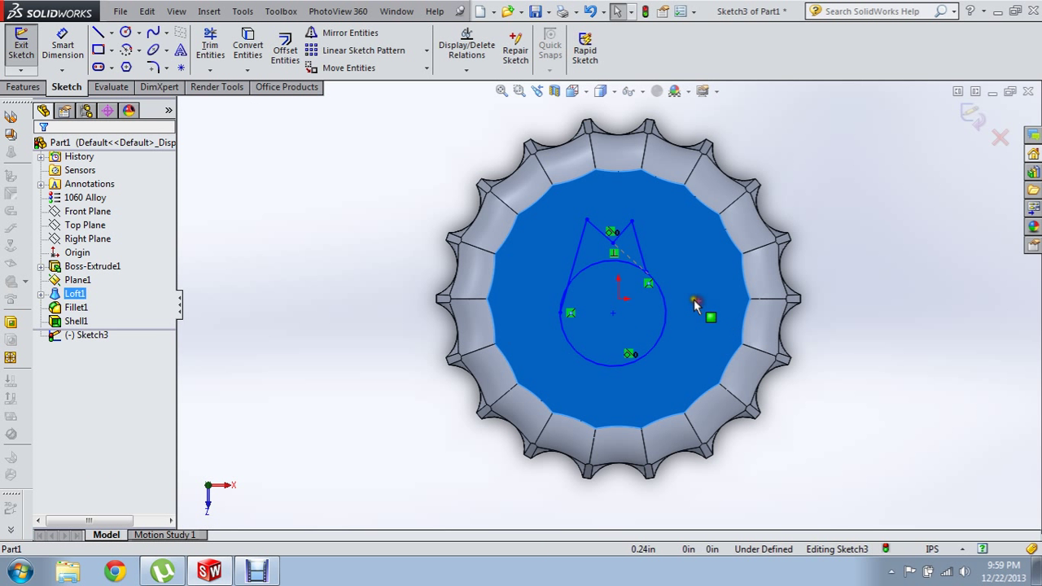
- Make the slanted line tangent to the circle
scroll(694, 301, "up", 3)
key("Escape")
scroll(477, 301, "up", 2)
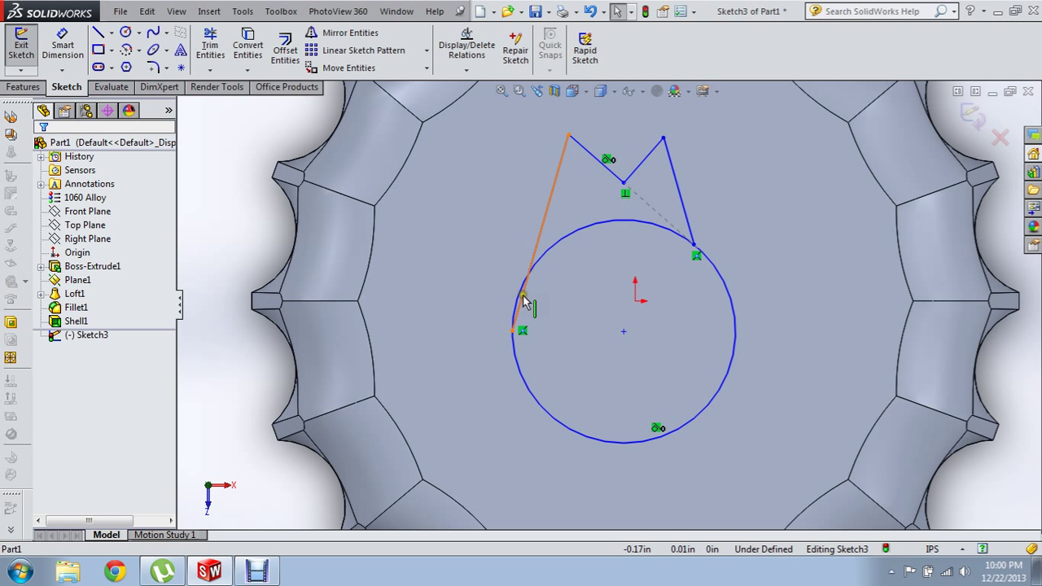
left_click(525, 303)
left_click(539, 261, "ctrl")
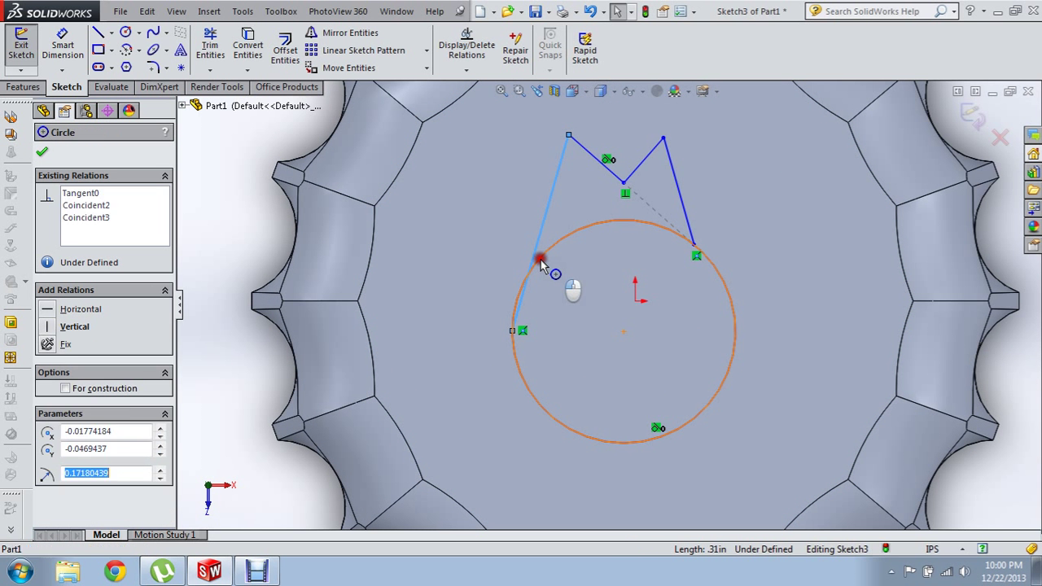
left_click(46, 398)
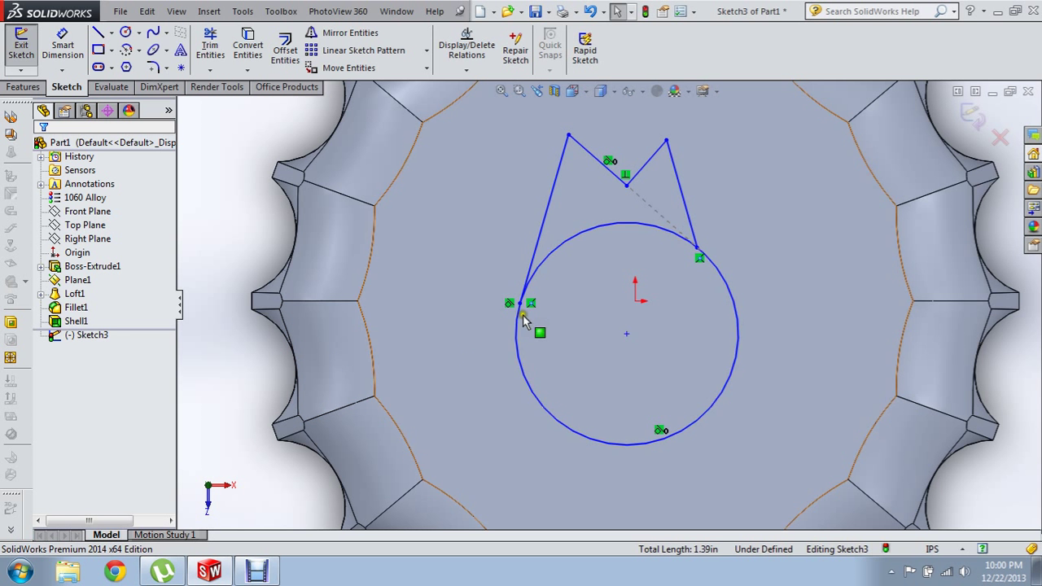
- Trim away the circle's lower part, leaving an arc that closes the outline
key("t")
left_click_drag(793, 284, 652, 321)
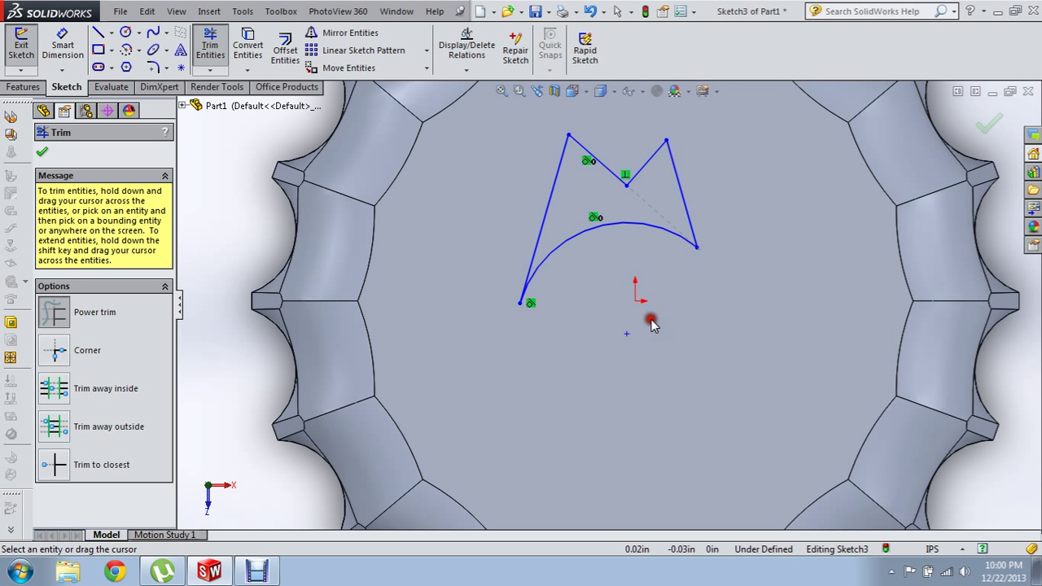
key("Escape")
scroll(664, 359, "up", 2)
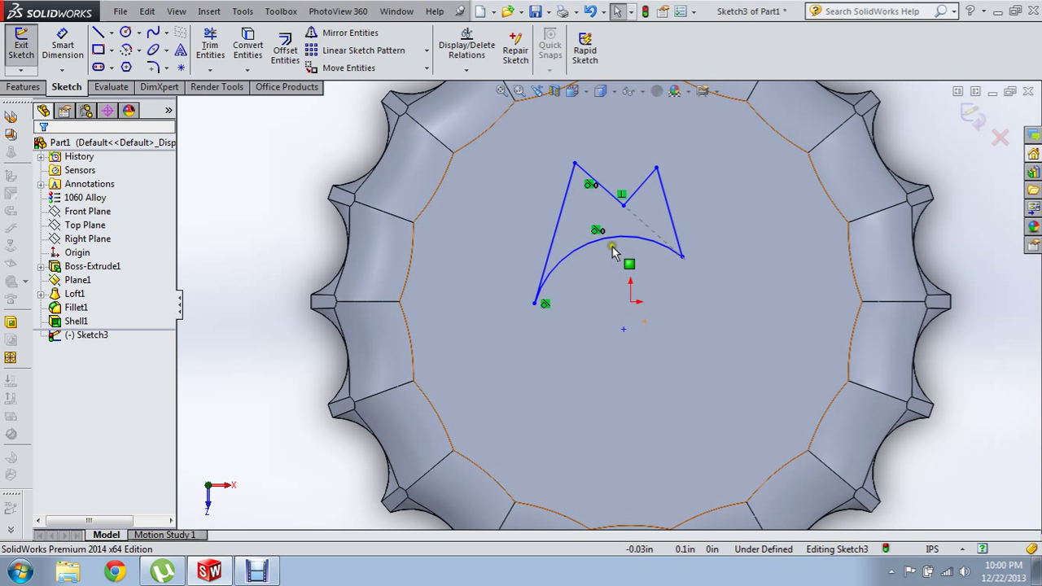
key("d")
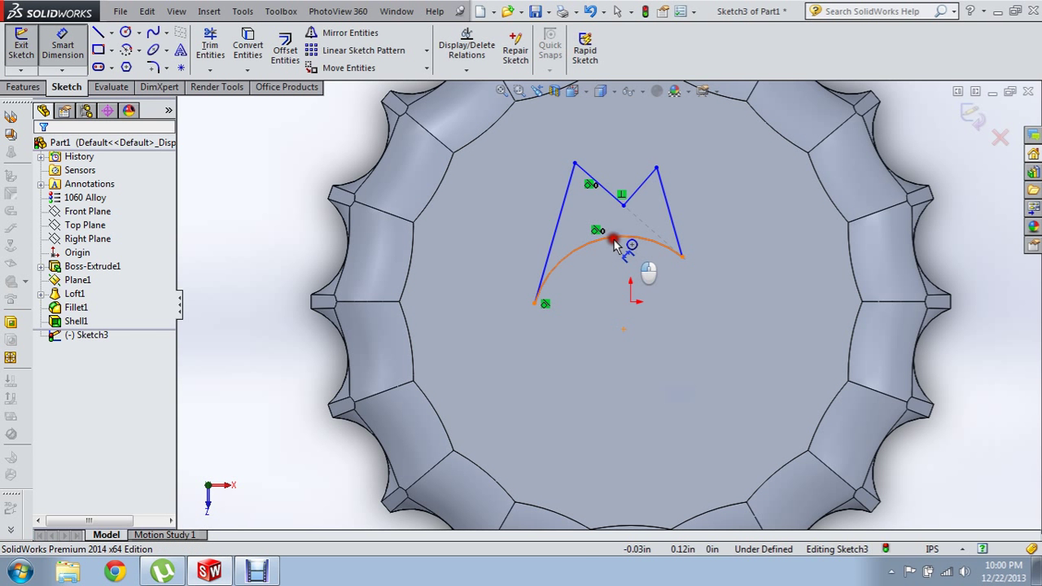
left_click(614, 243)
key("Escape")
key("Escape")
- Reshape the outline by moving the upper-left vertex and the arc and lower-left endpoints
left_click_drag(607, 253, 609, 262)
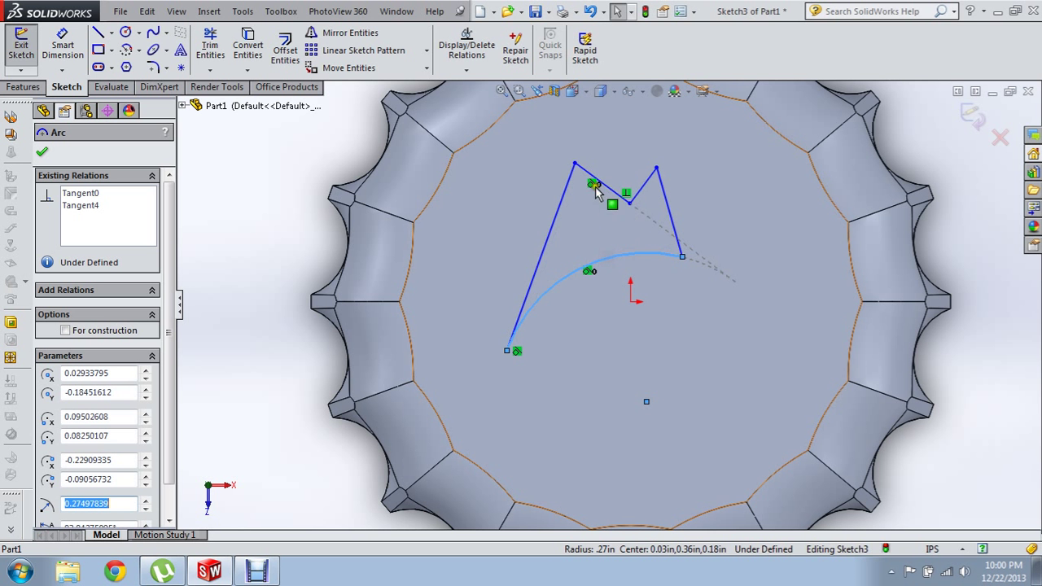
left_click_drag(575, 163, 549, 186)
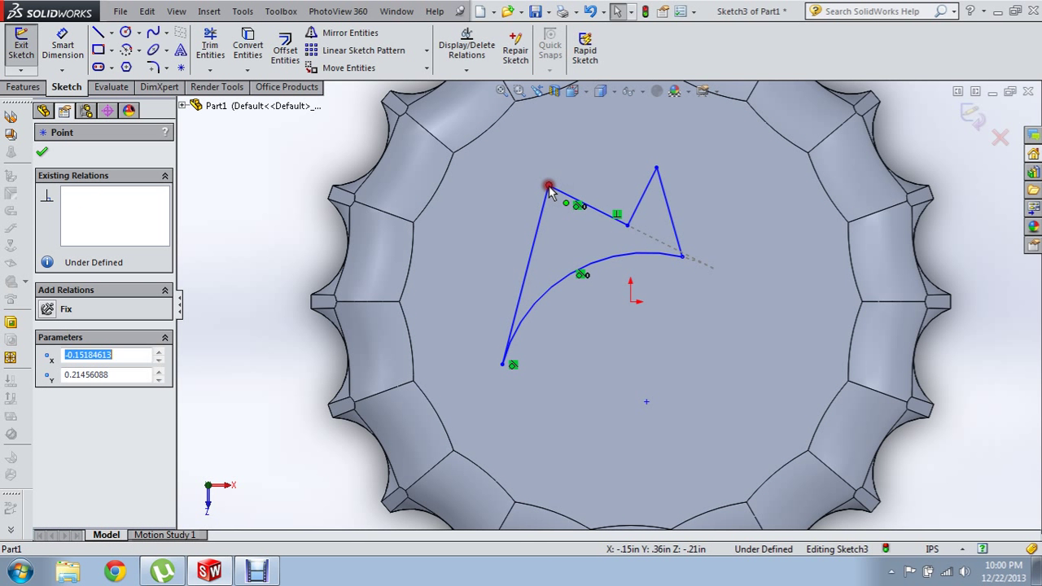
left_click(684, 257)
left_click_drag(686, 258, 712, 267)
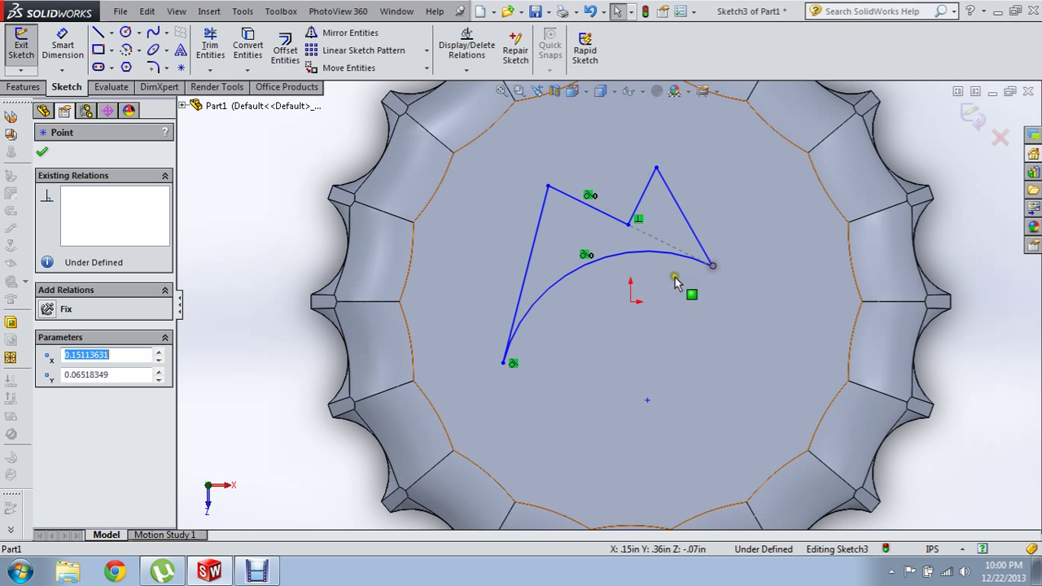
left_click_drag(503, 364, 500, 351)
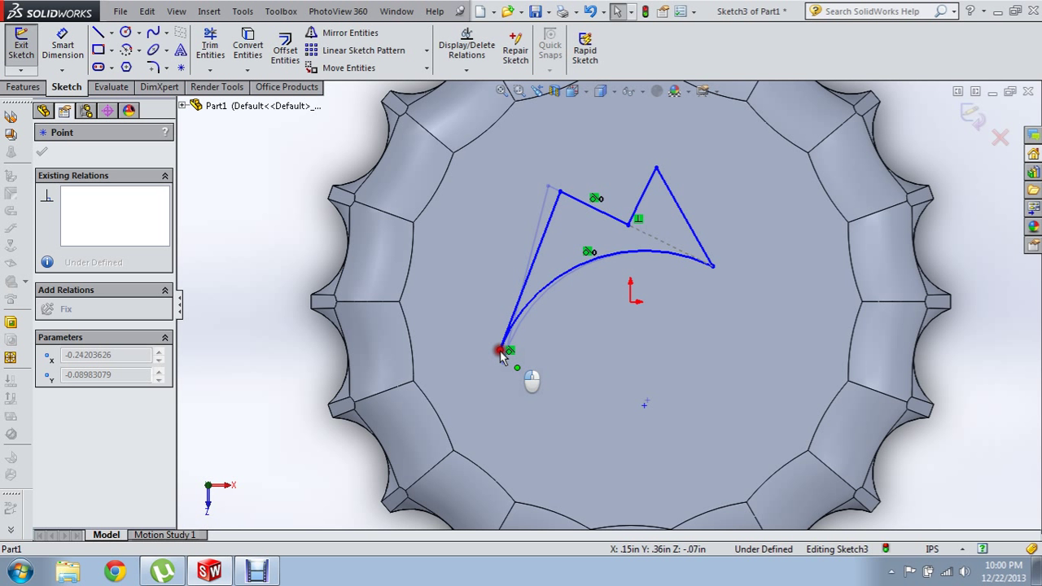
left_click_drag(500, 351, 500, 352)
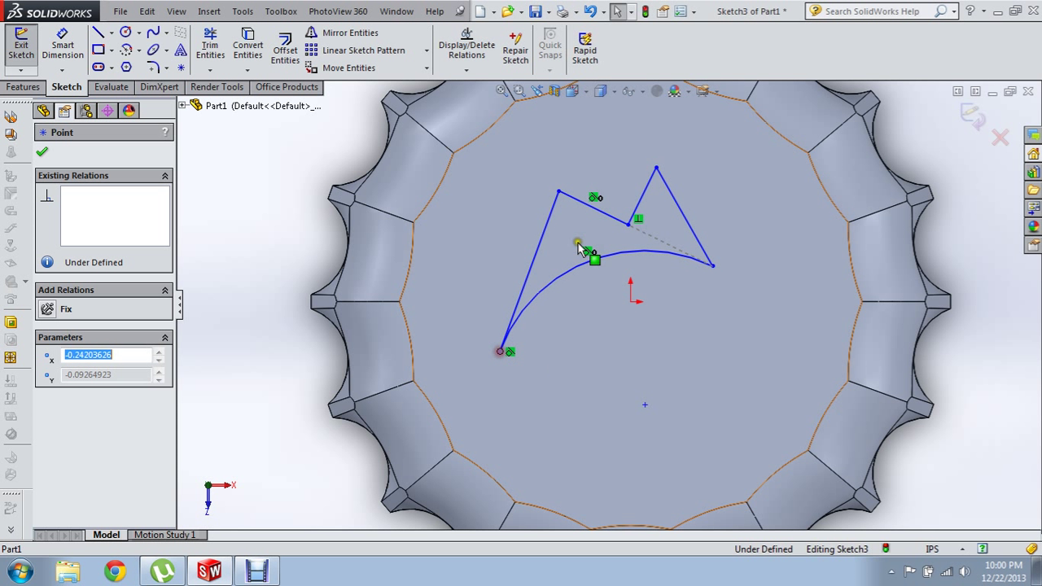
- Pull the right line's top tip down and inward for a sharper notch
left_click(662, 175)
left_click_drag(659, 169, 667, 201)
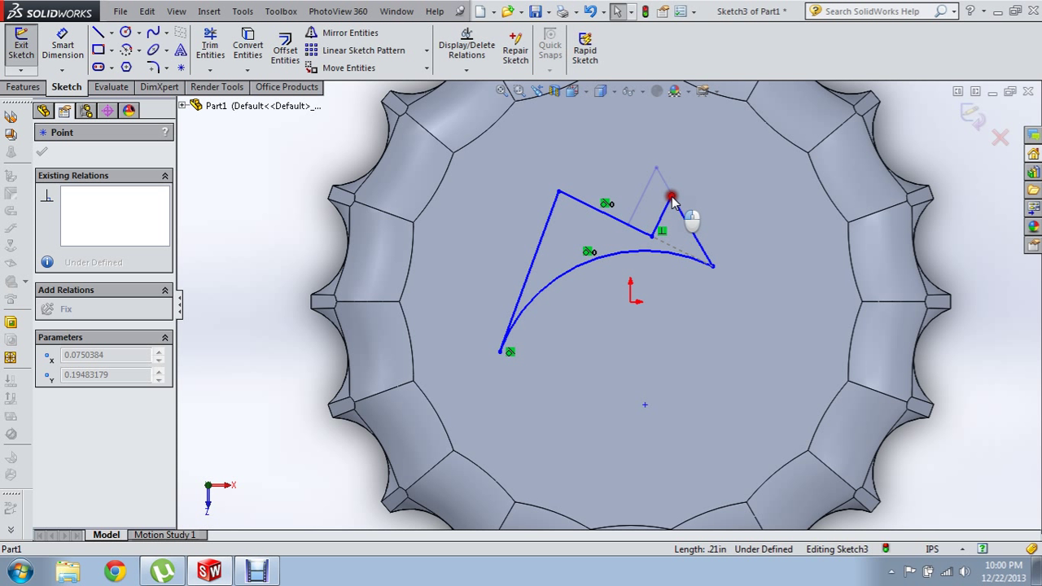
left_click_drag(667, 200, 670, 196)
key("Escape")
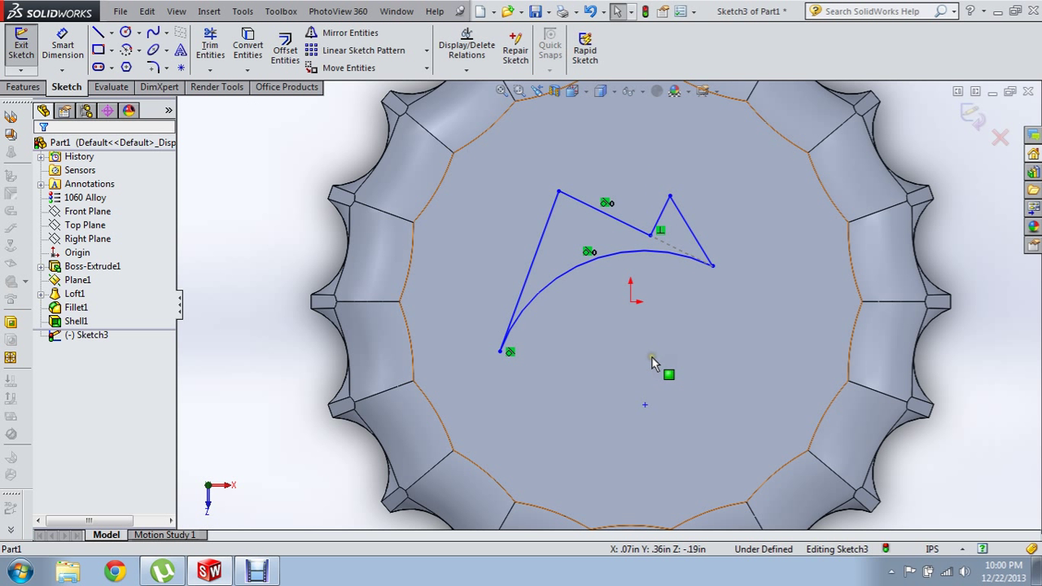
- Exit Sketch3 and start a Wrap feature from the Insert menu
left_click(216, 13)
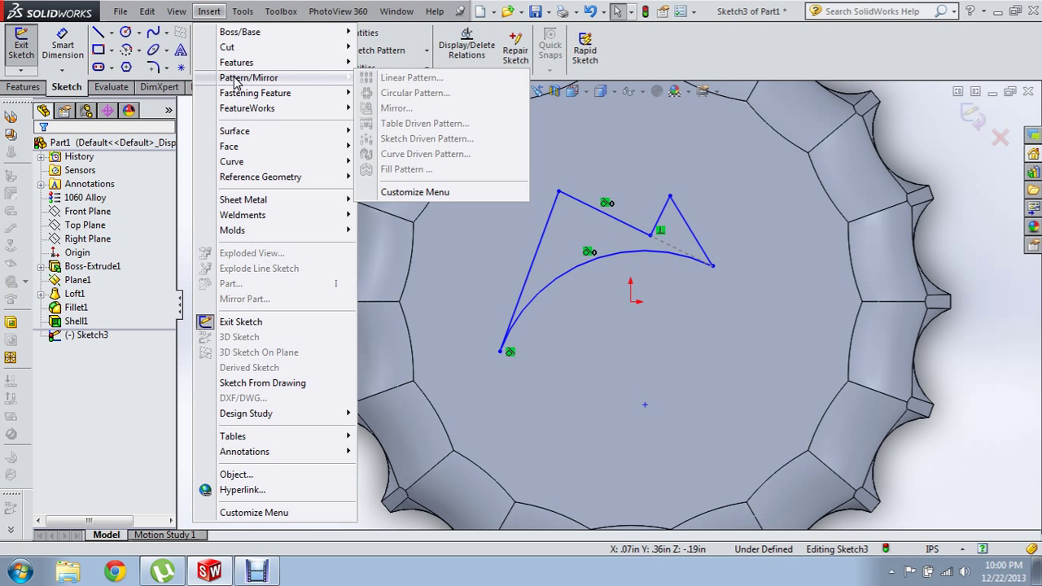
mouse_move(237, 62)
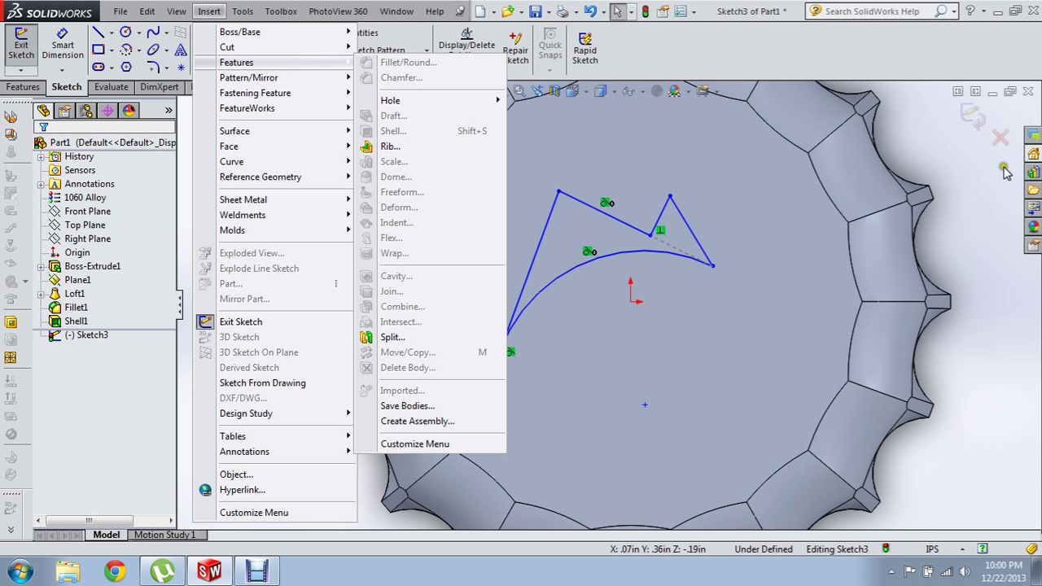
left_click(977, 119)
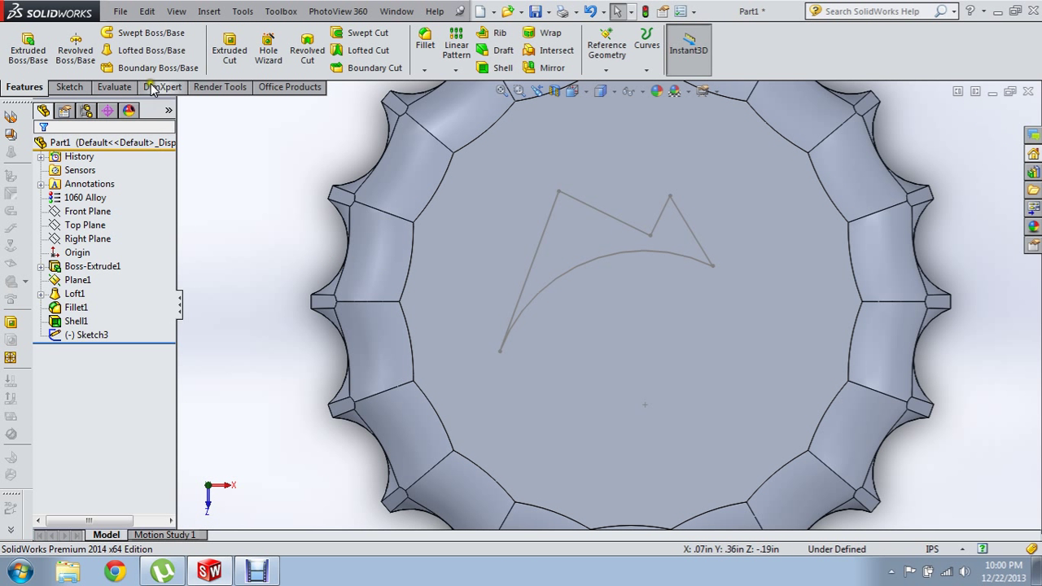
left_click(207, 12)
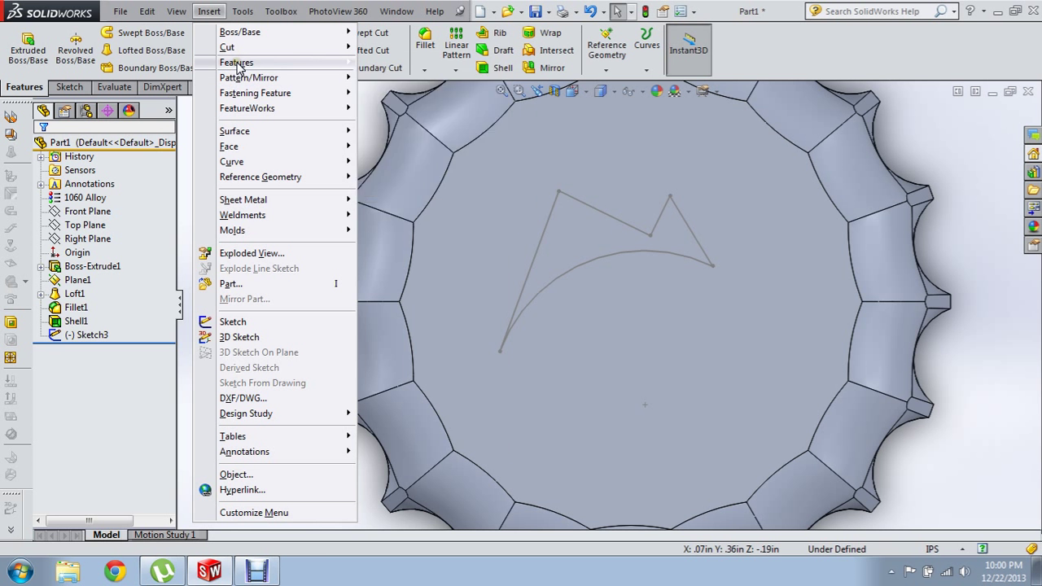
mouse_move(237, 63)
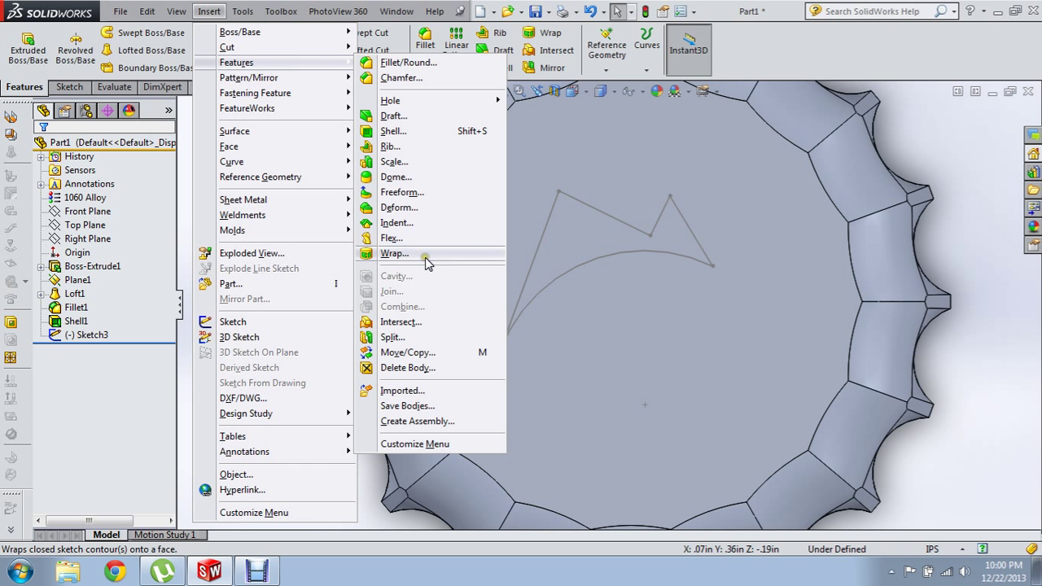
left_click(424, 255)
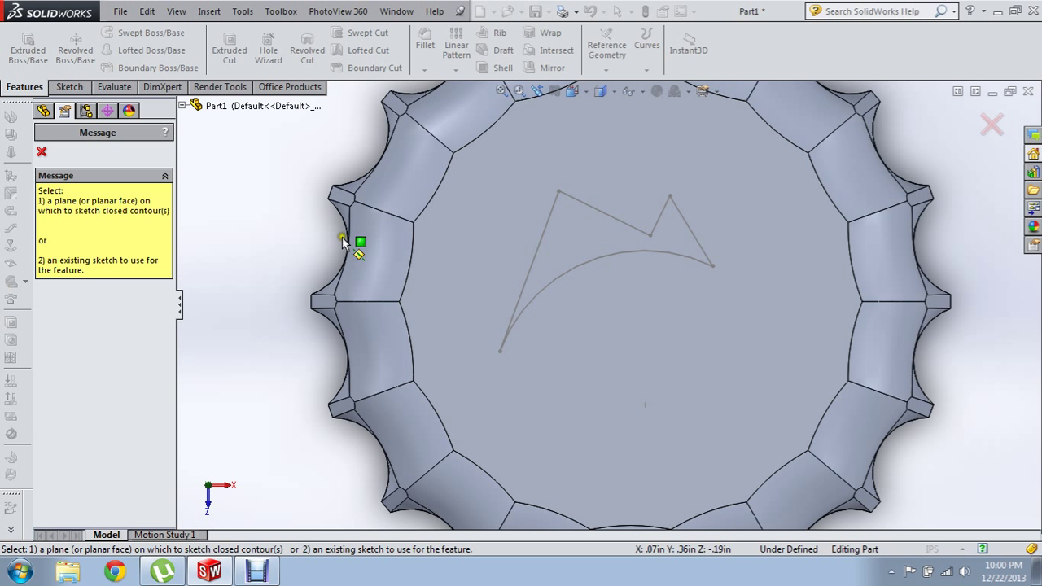
- Scribe Sketch3 onto the cap's top face as Wrap1, then select the scribed face
left_click(182, 106)
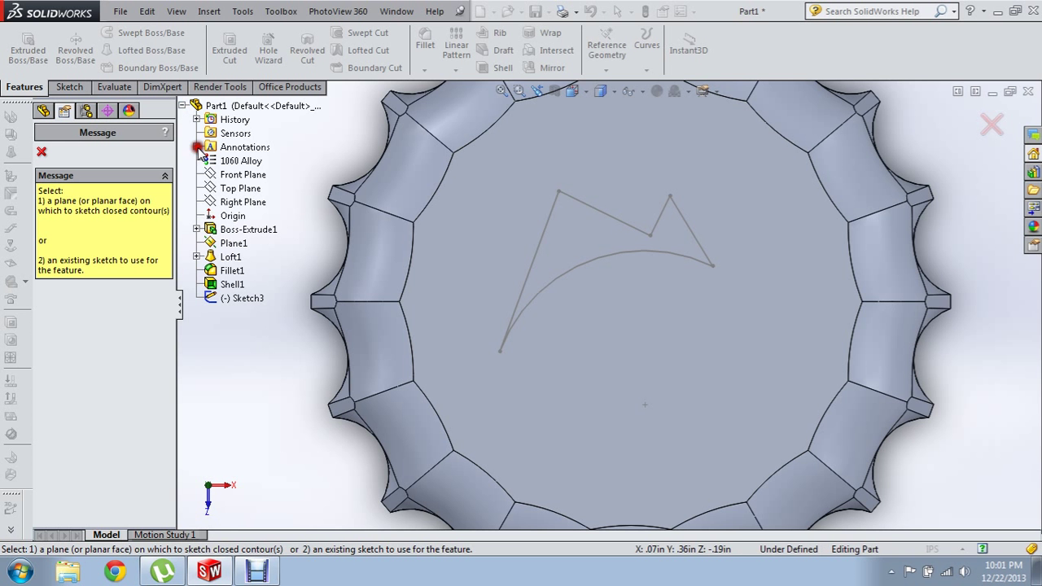
left_click(228, 299)
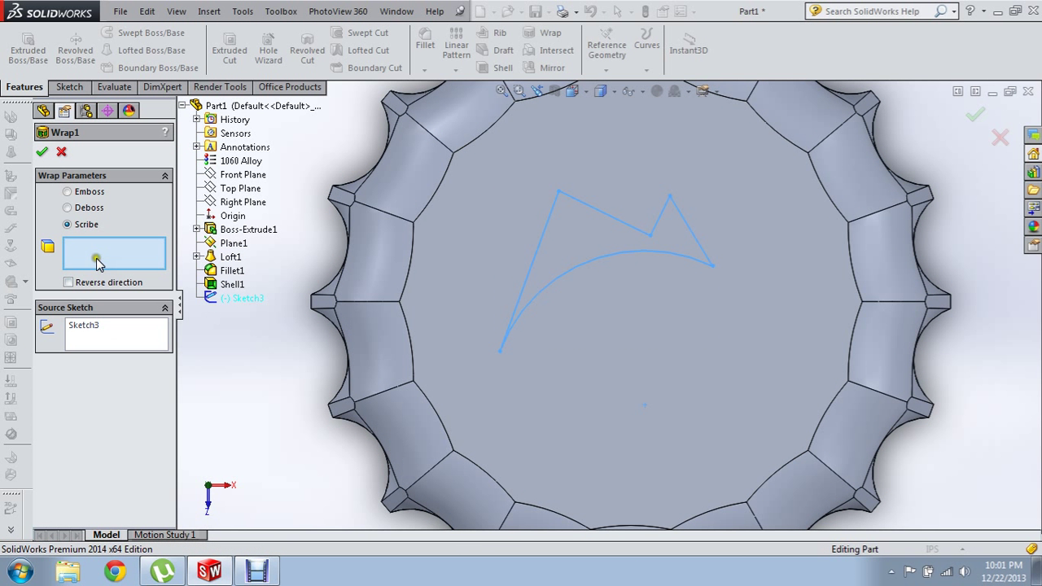
left_click(42, 152)
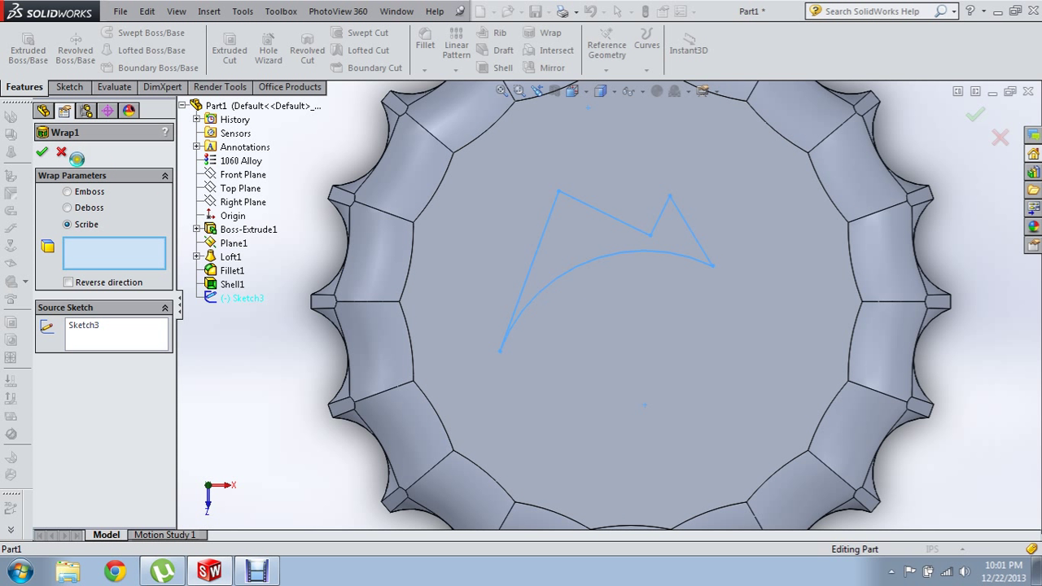
left_click(630, 302)
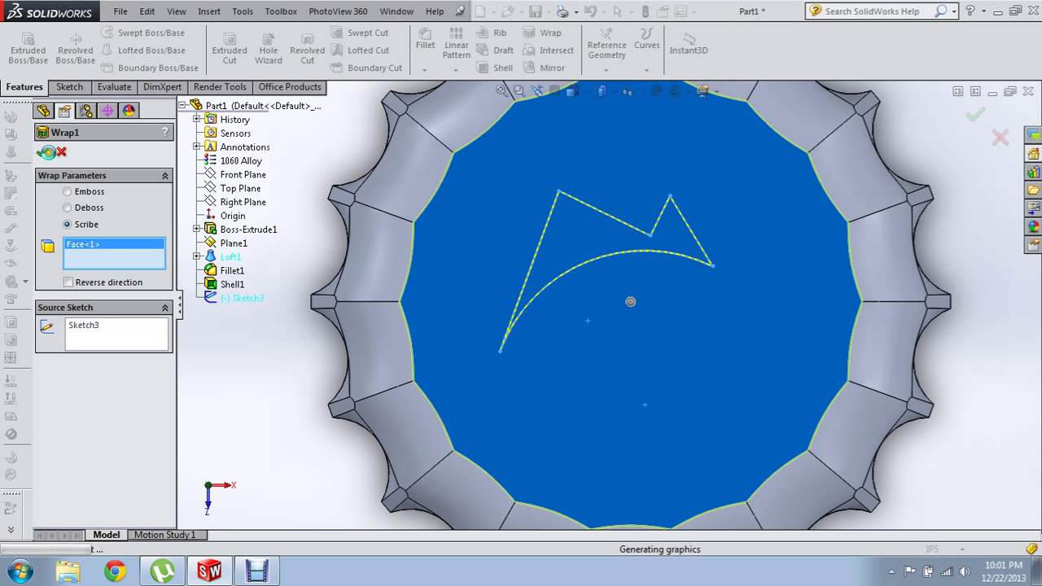
key("Return")
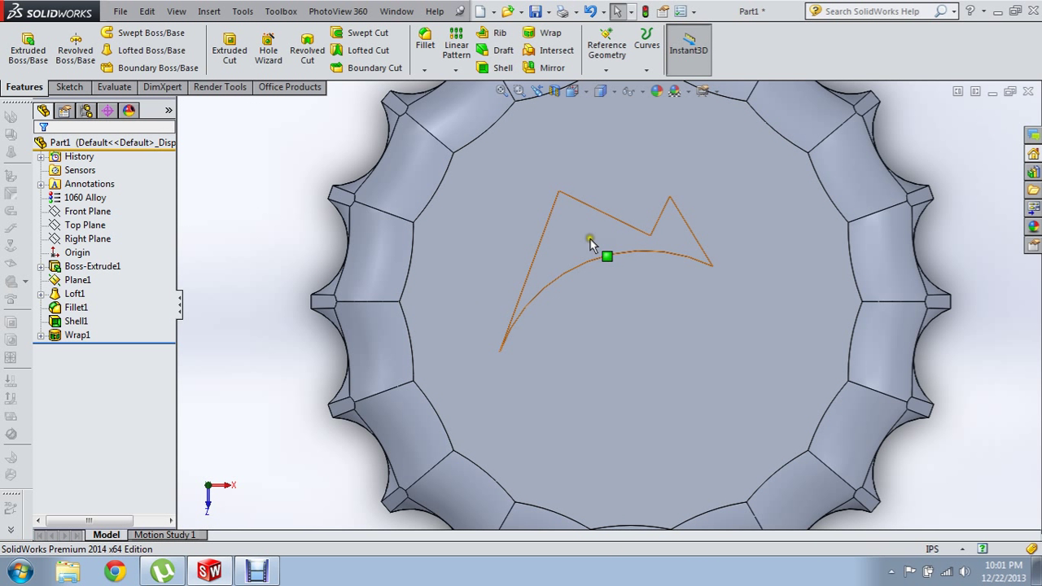
left_click(591, 241)
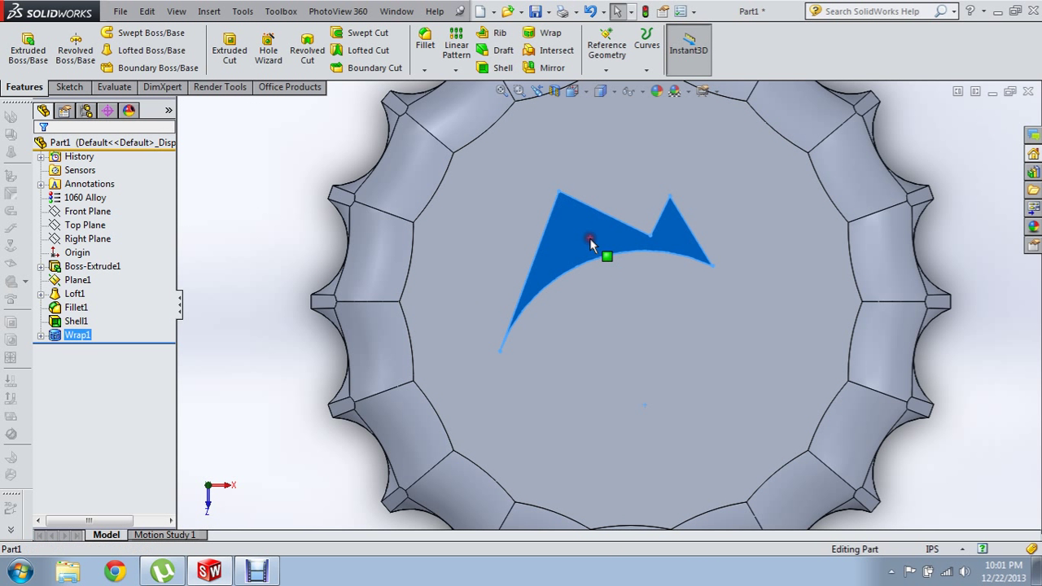
- Colour the scribed arrow face dark maroon (red 39, green 0)
left_click(658, 91)
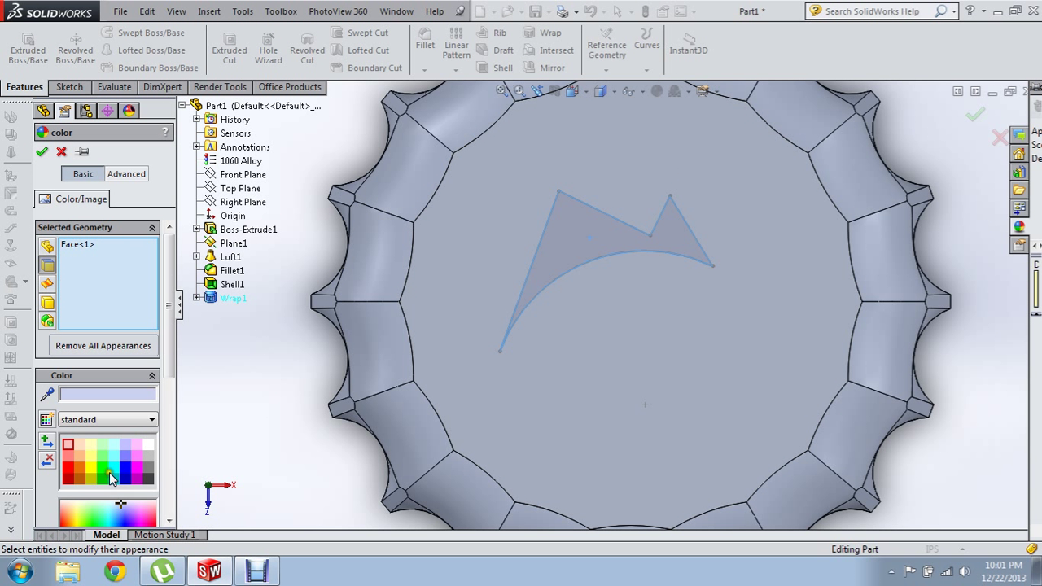
scroll(135, 438, "down", 3)
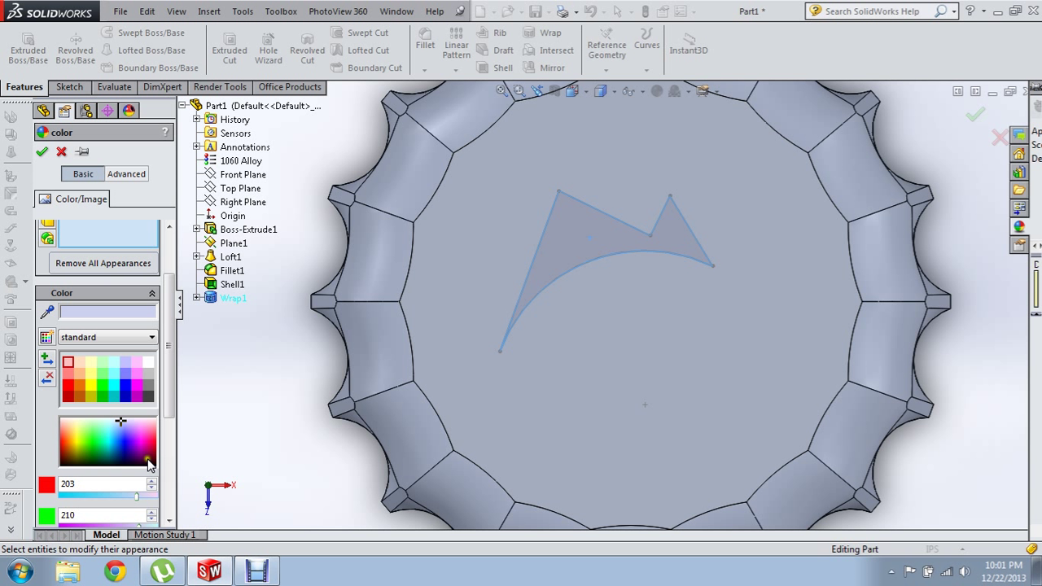
left_click_drag(127, 428, 155, 463)
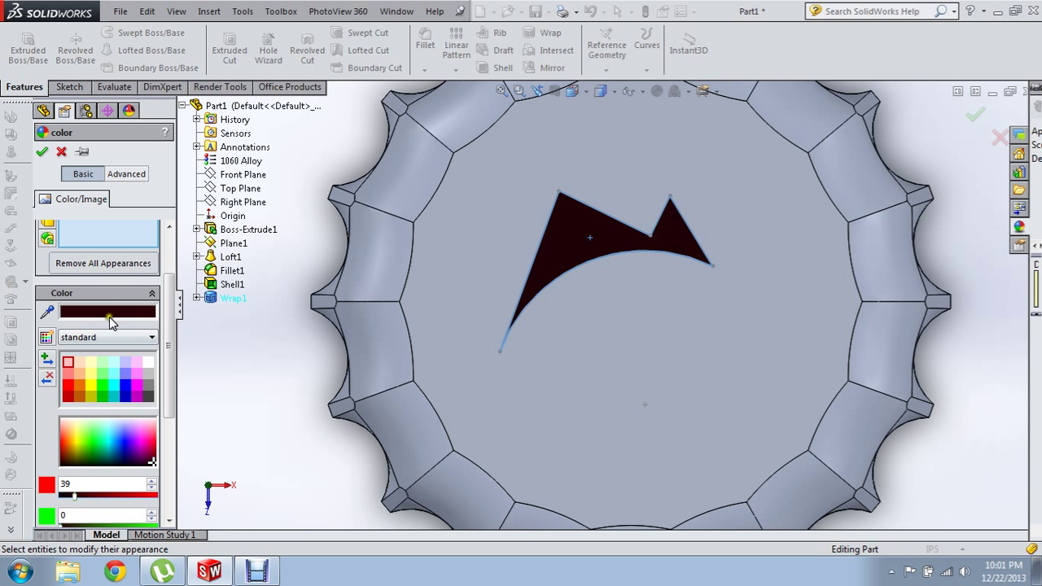
left_click(41, 152)
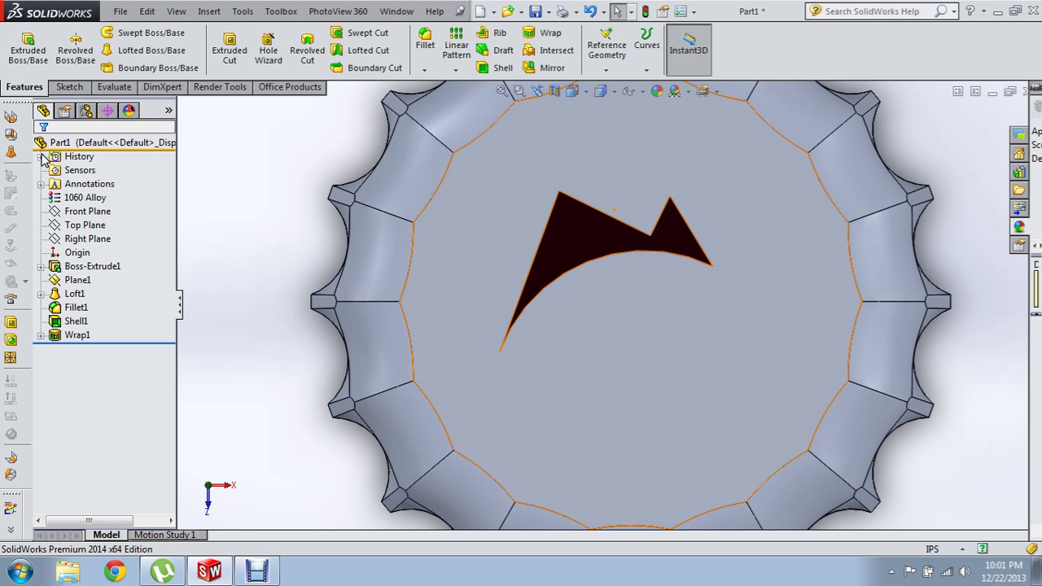
left_click(316, 212)
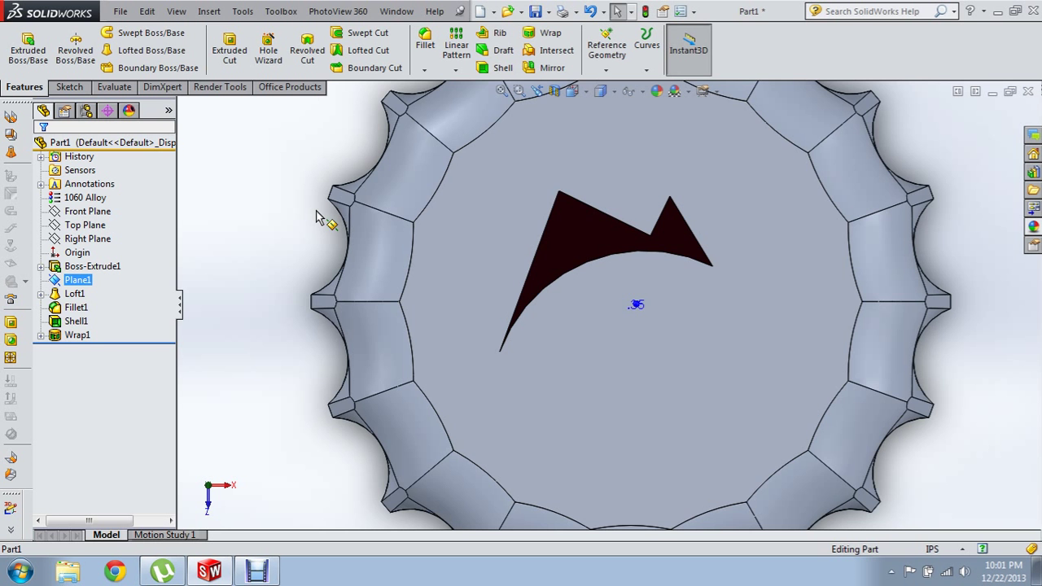
- View Plane1 head-on, orbit around it, then switch to the front view
key("ctrl+8")
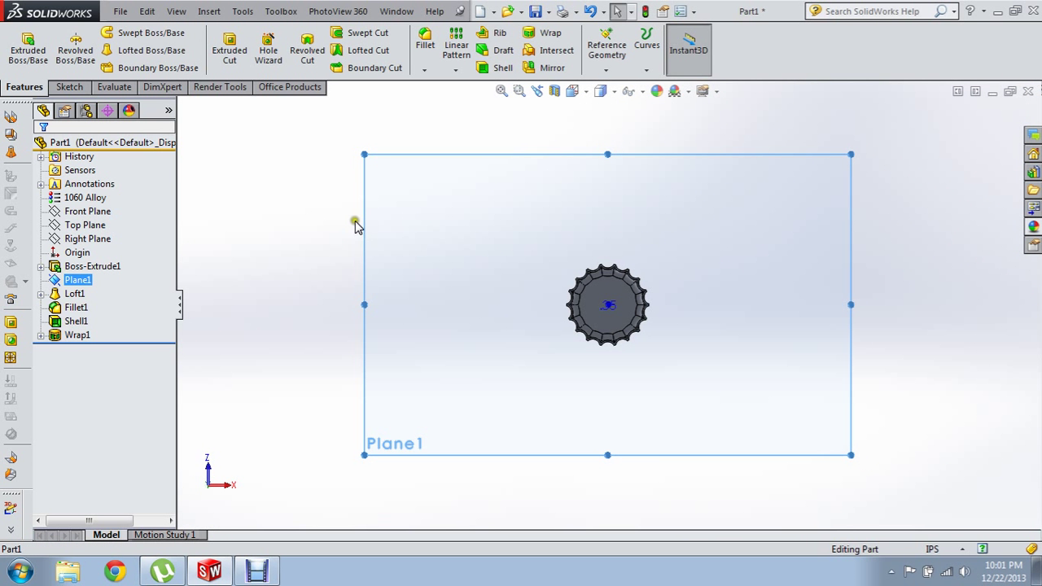
middle_click_drag(379, 233, 263, 465)
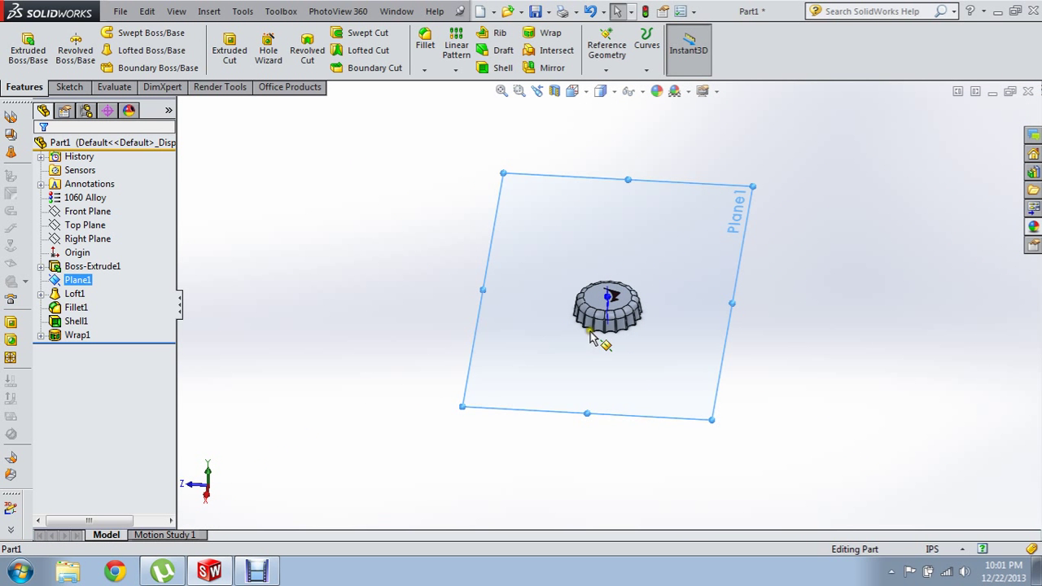
scroll(592, 338, "down", 3)
scroll(611, 302, "up", 4)
scroll(624, 301, "down", 2)
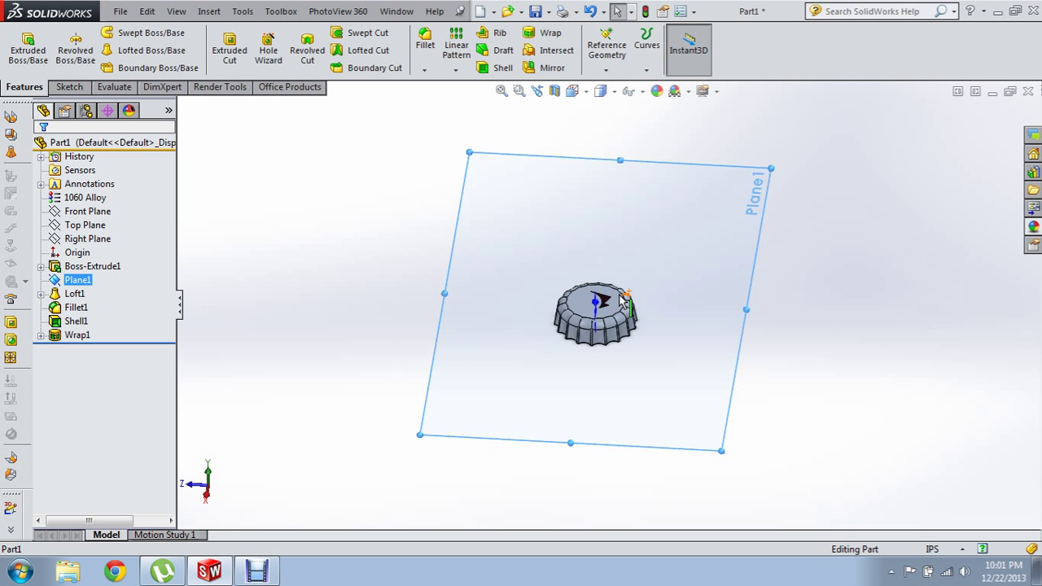
key("ctrl+1")
key("Down")
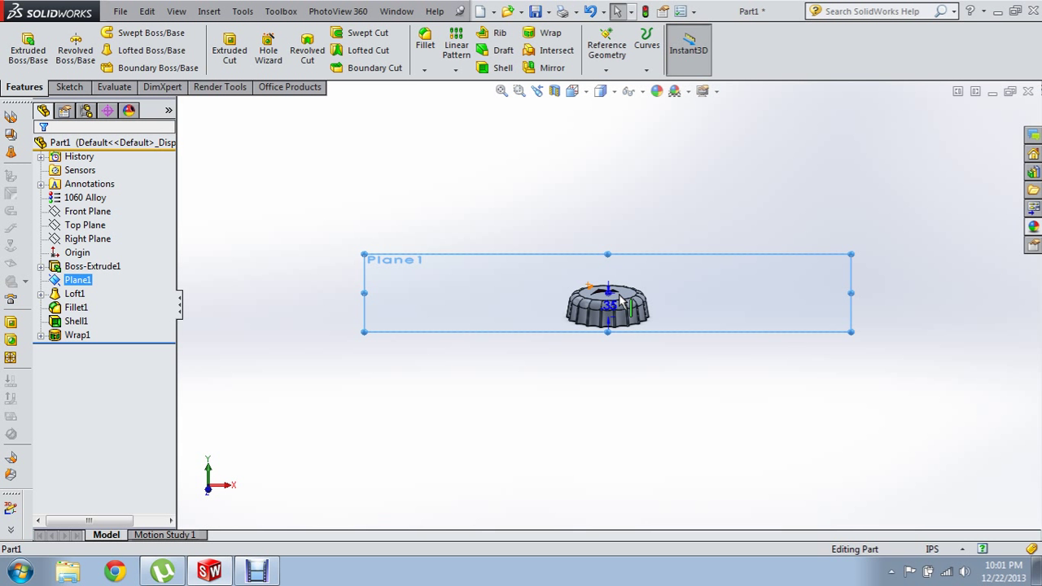
- Hide the planes and orbit to an angled view showing the maroon arrow on top
left_click(178, 13)
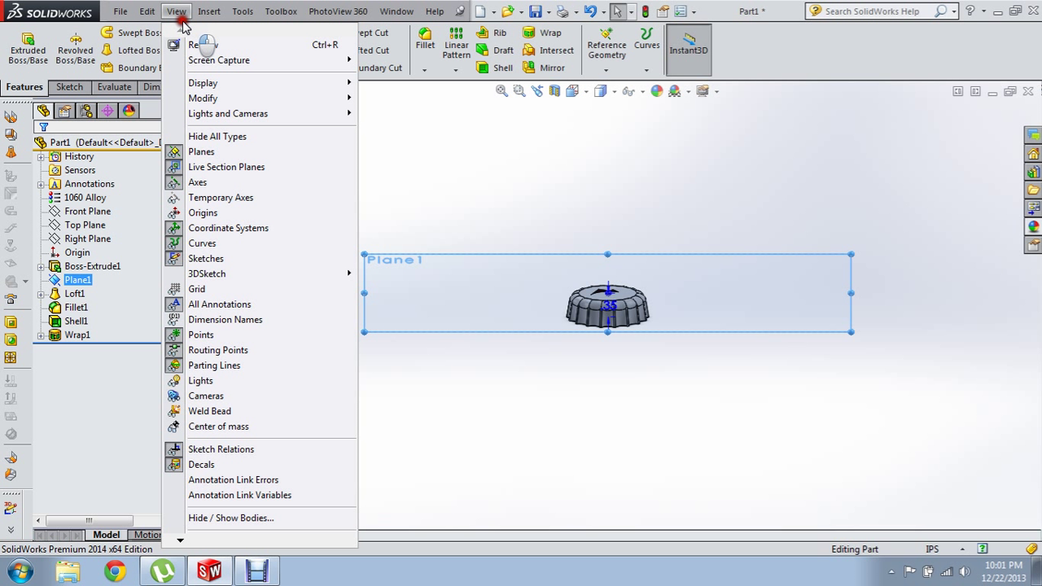
left_click(187, 155)
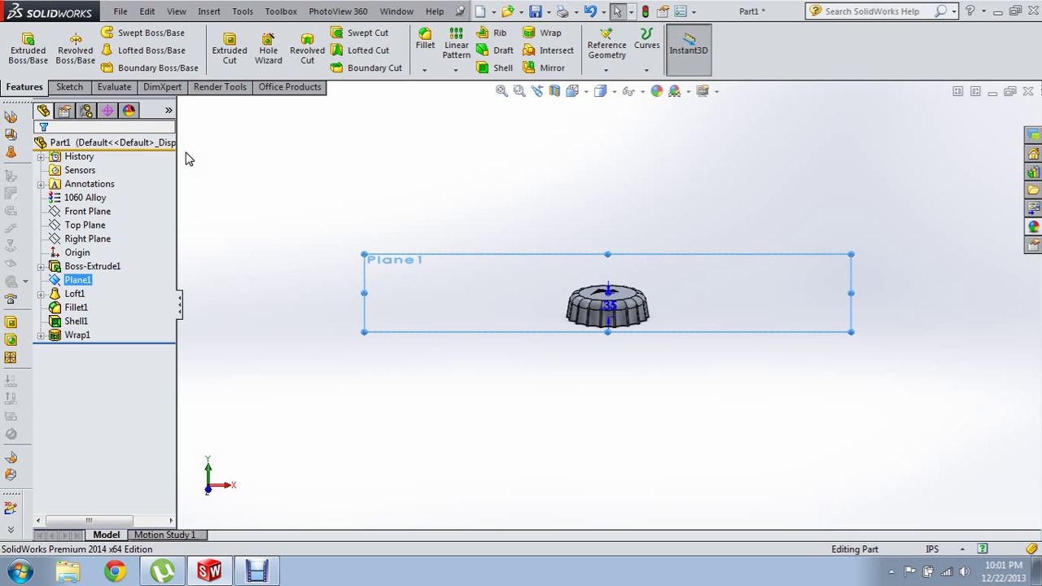
left_click(463, 211)
scroll(707, 294, "down", 2)
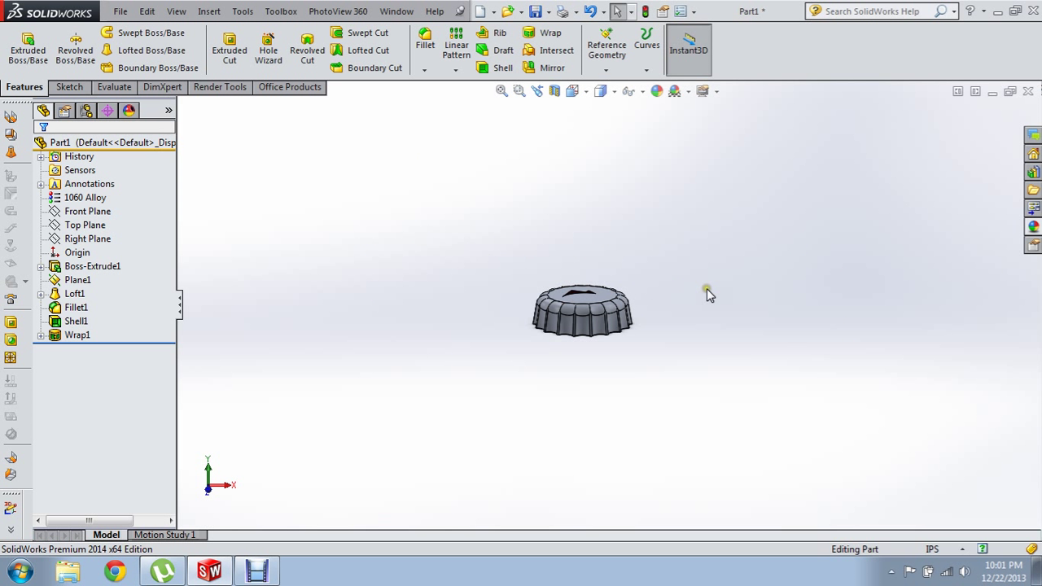
mouse_move(707, 294)
middle_mouse_down()
mouse_move(675, 298)
mouse_move(659, 338)
mouse_move(670, 344)
middle_mouse_up()
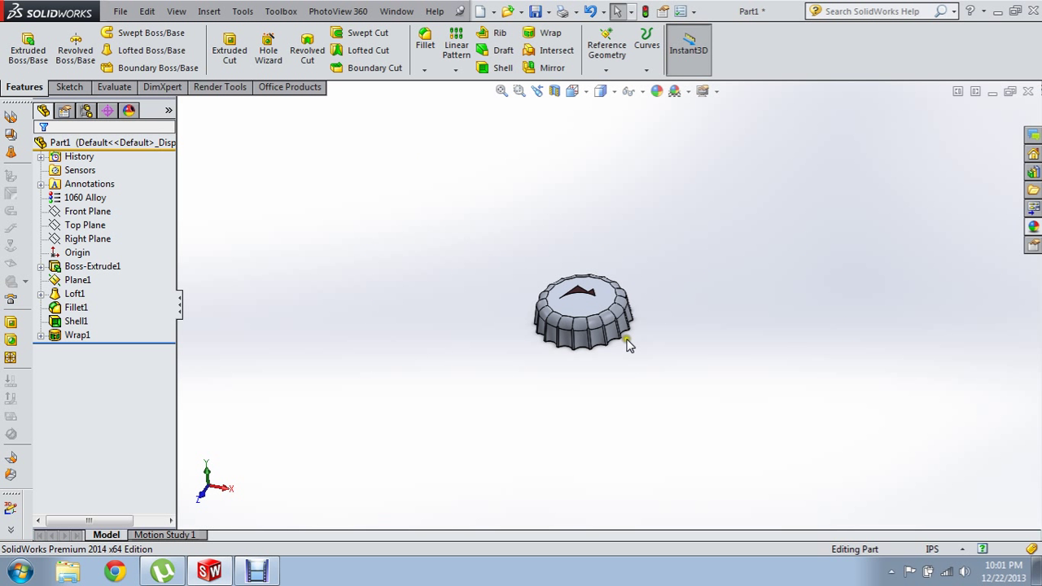
scroll(629, 346, "down", 2)
scroll(595, 269, "down", 1)
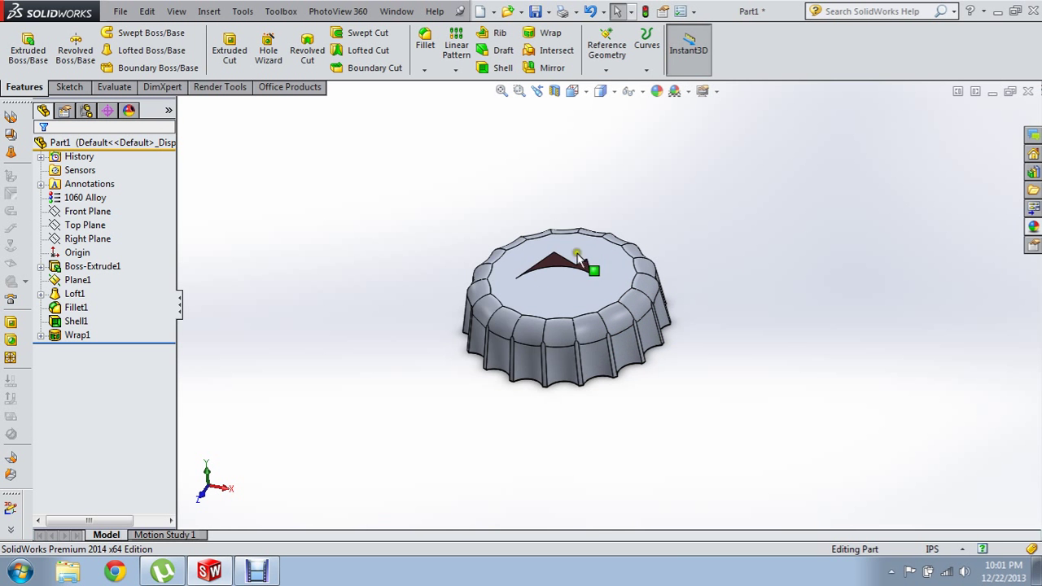